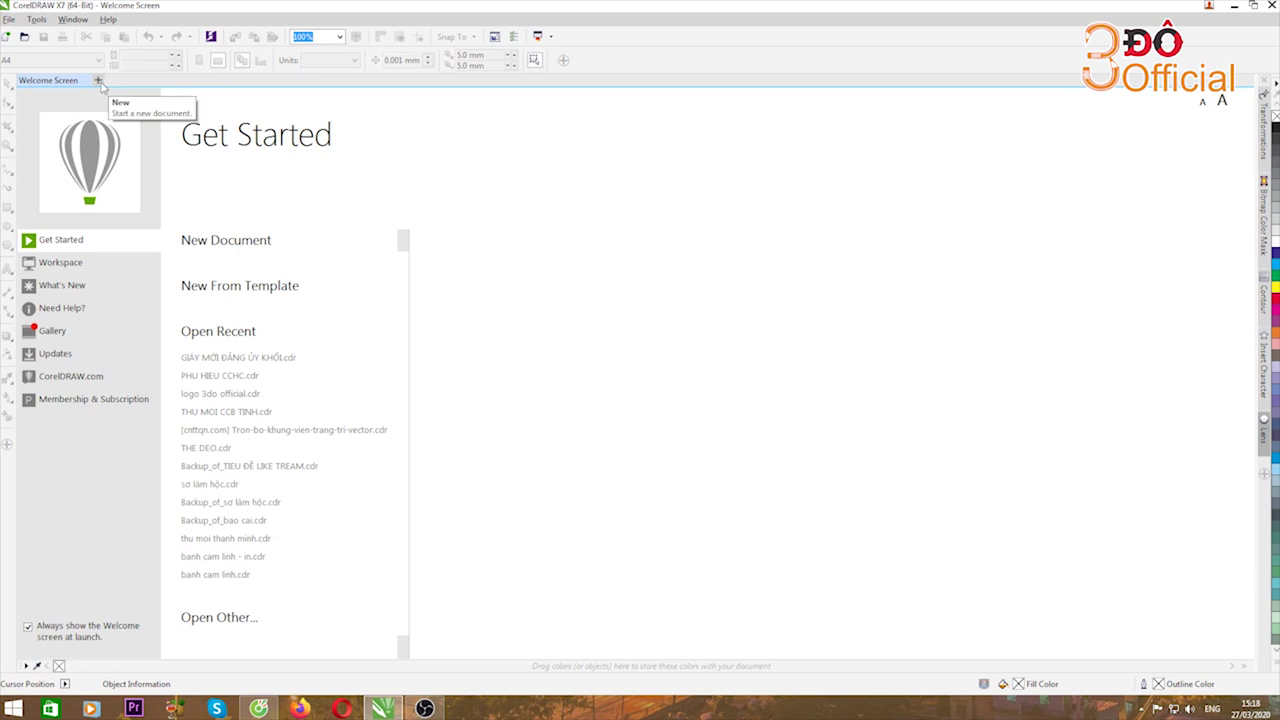
Create a new A4 document and draw a closed triangle about 138 mm wide and 93 mm tall beside the page with the Pen tool.
click(98, 82)
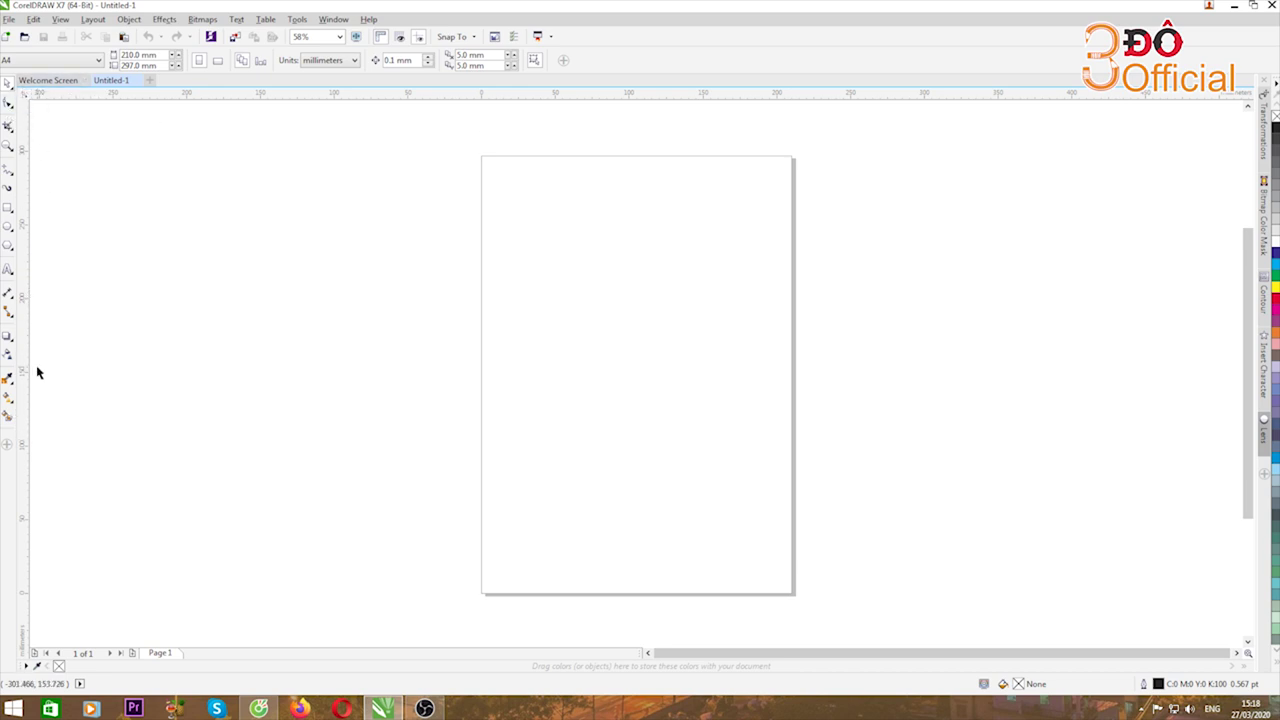
click(13, 179)
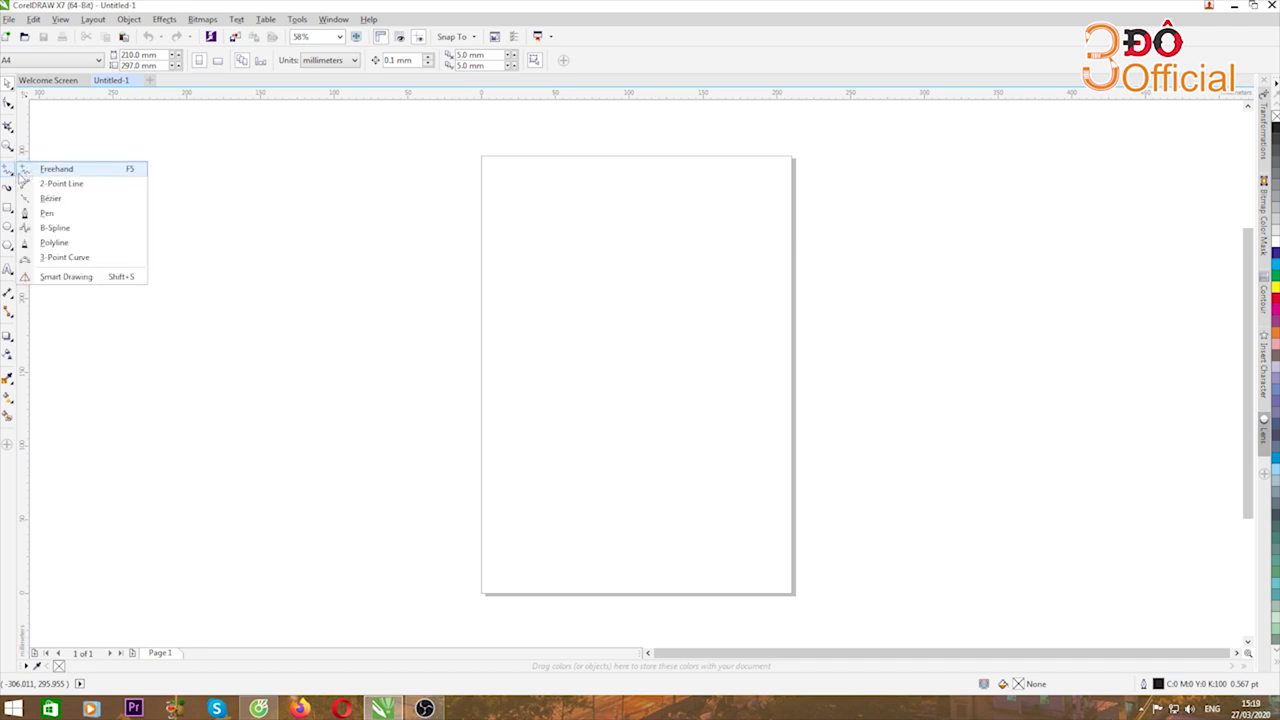
click(12, 175)
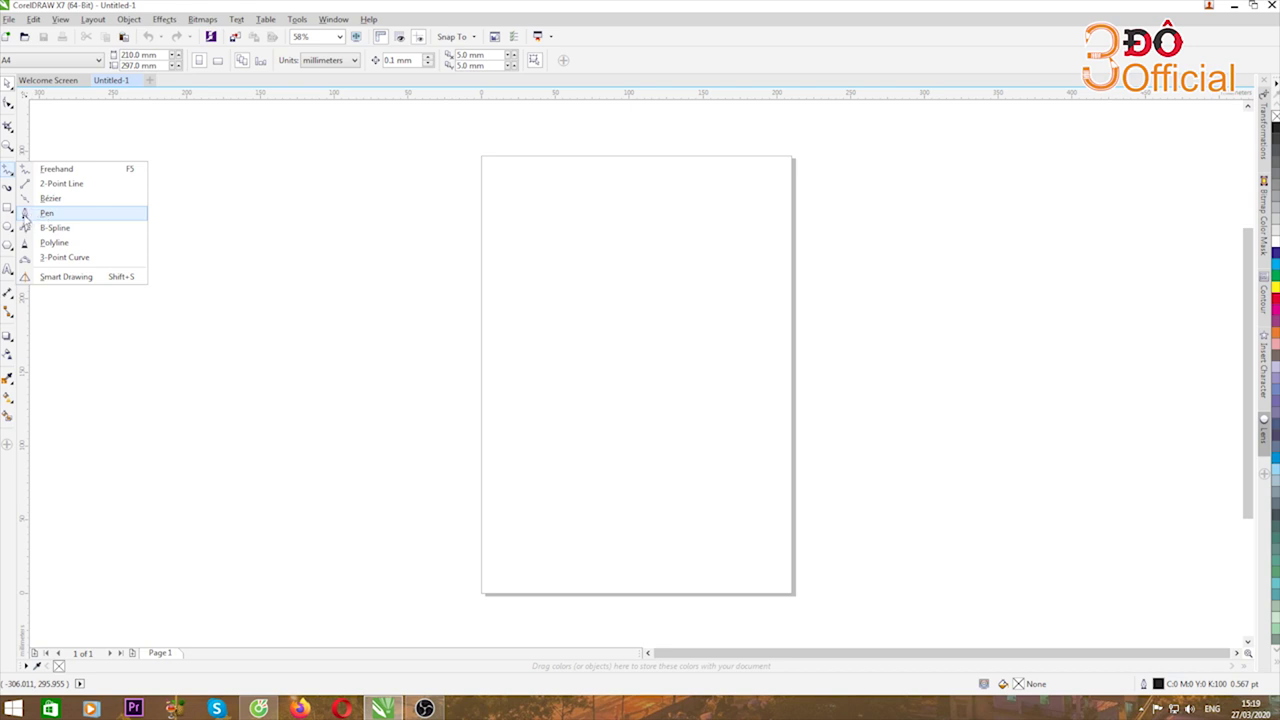
click(25, 214)
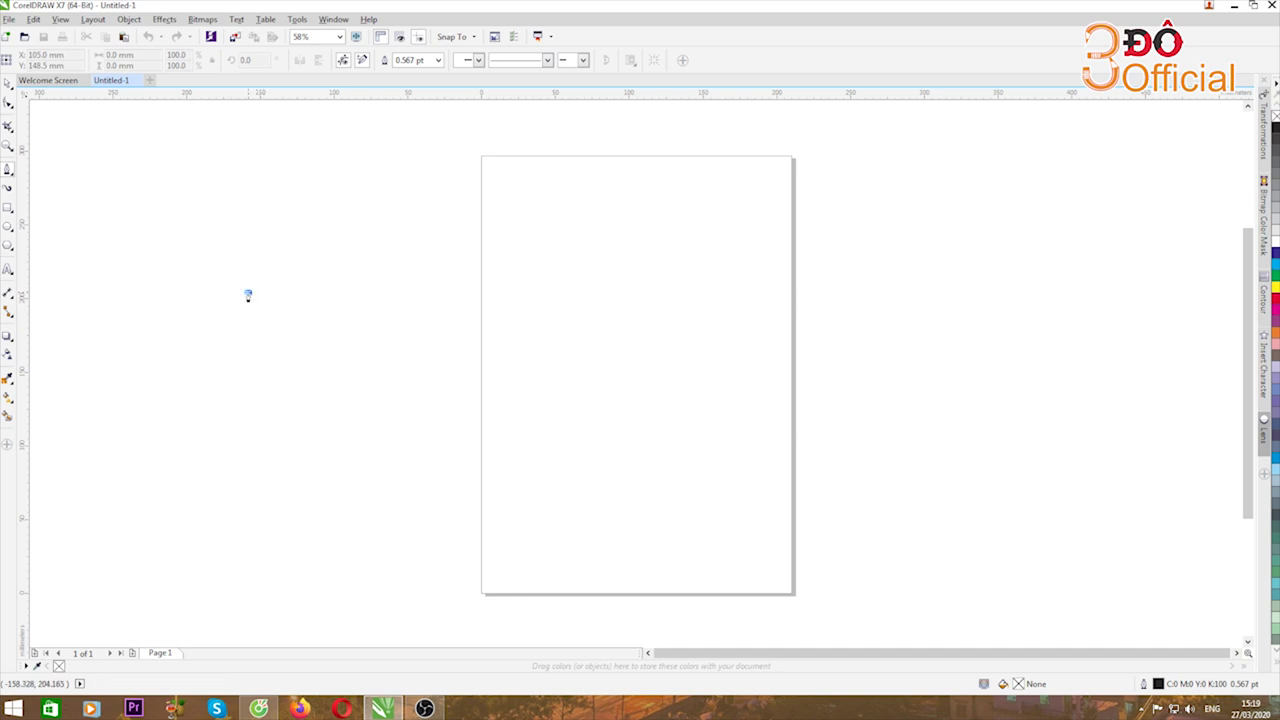
click(248, 292)
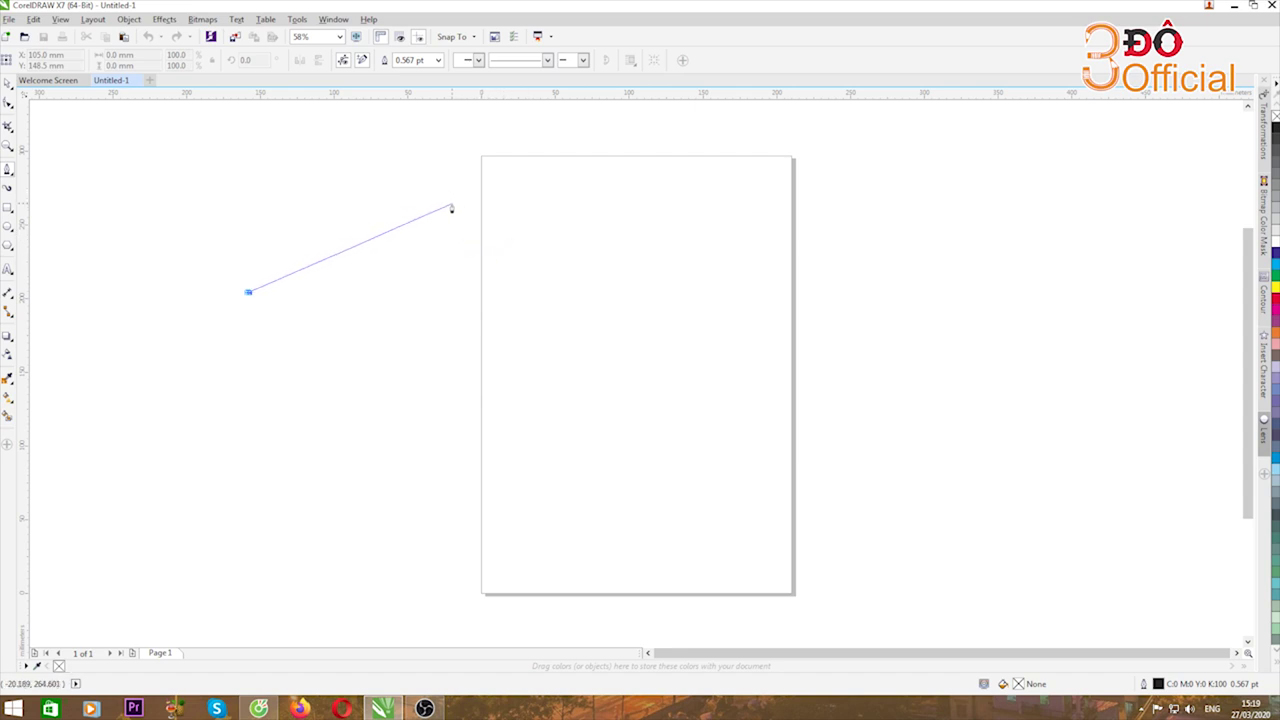
click(359, 169)
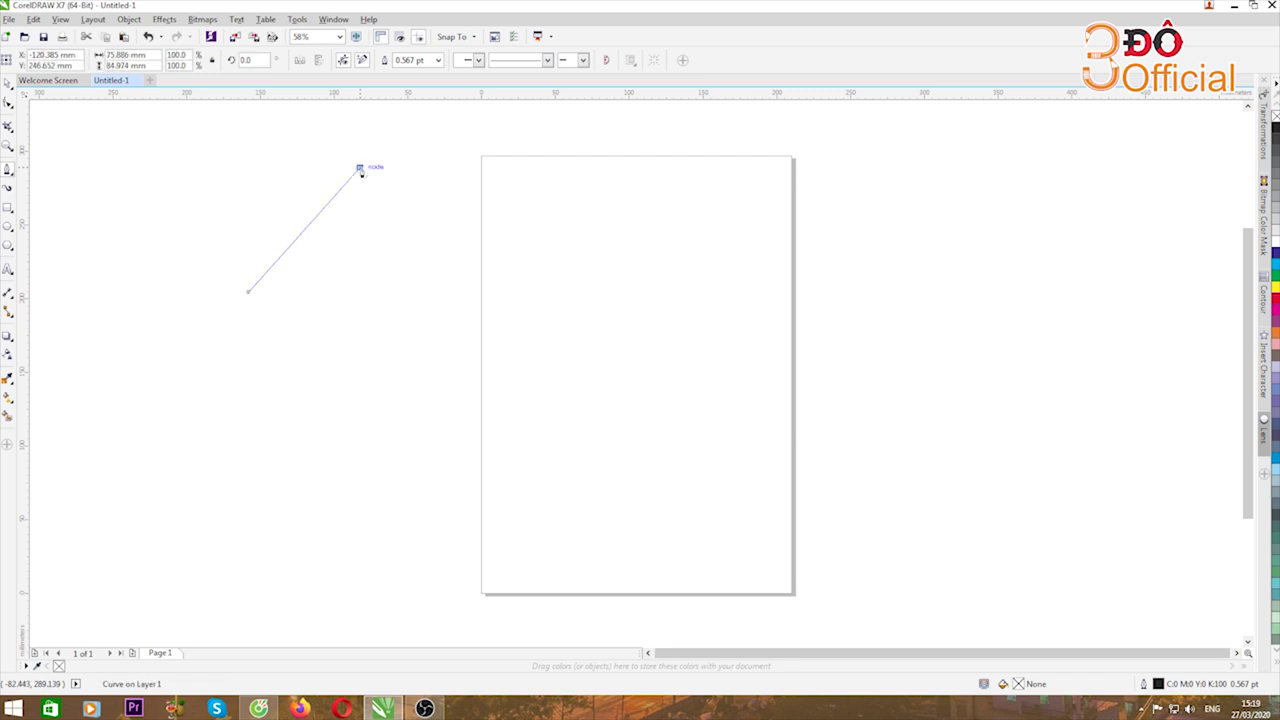
click(450, 306)
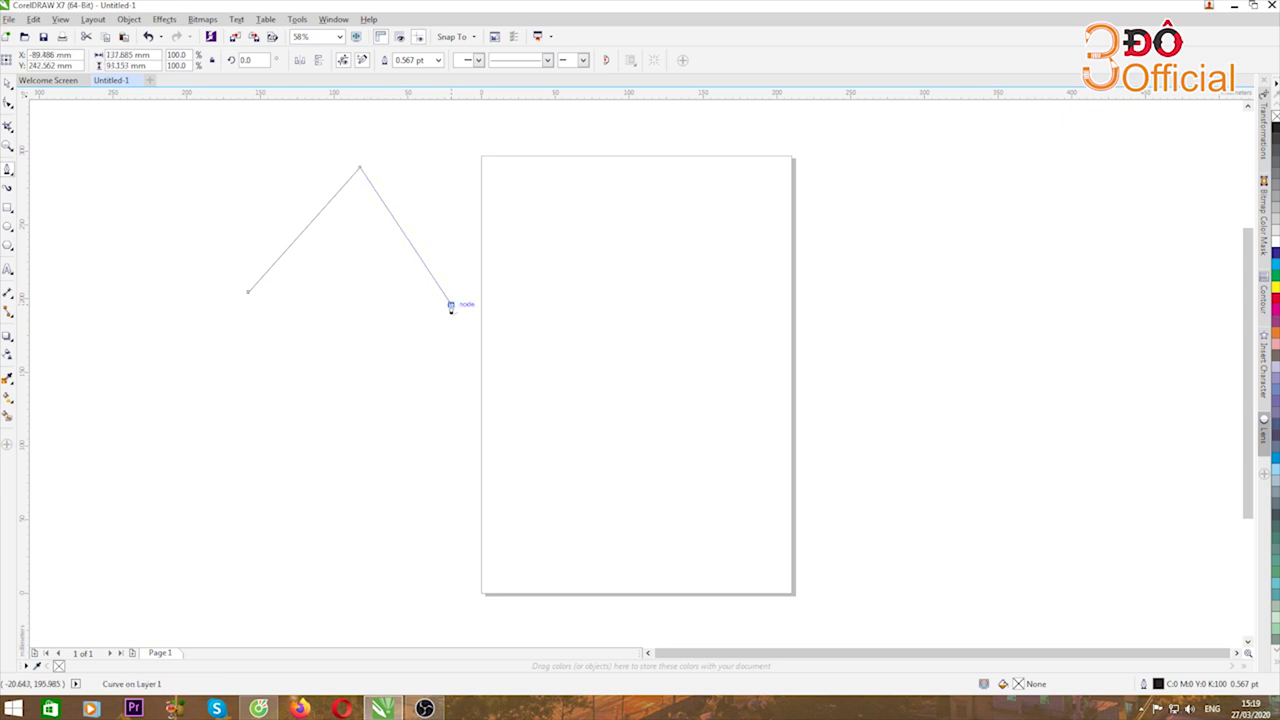
click(249, 293)
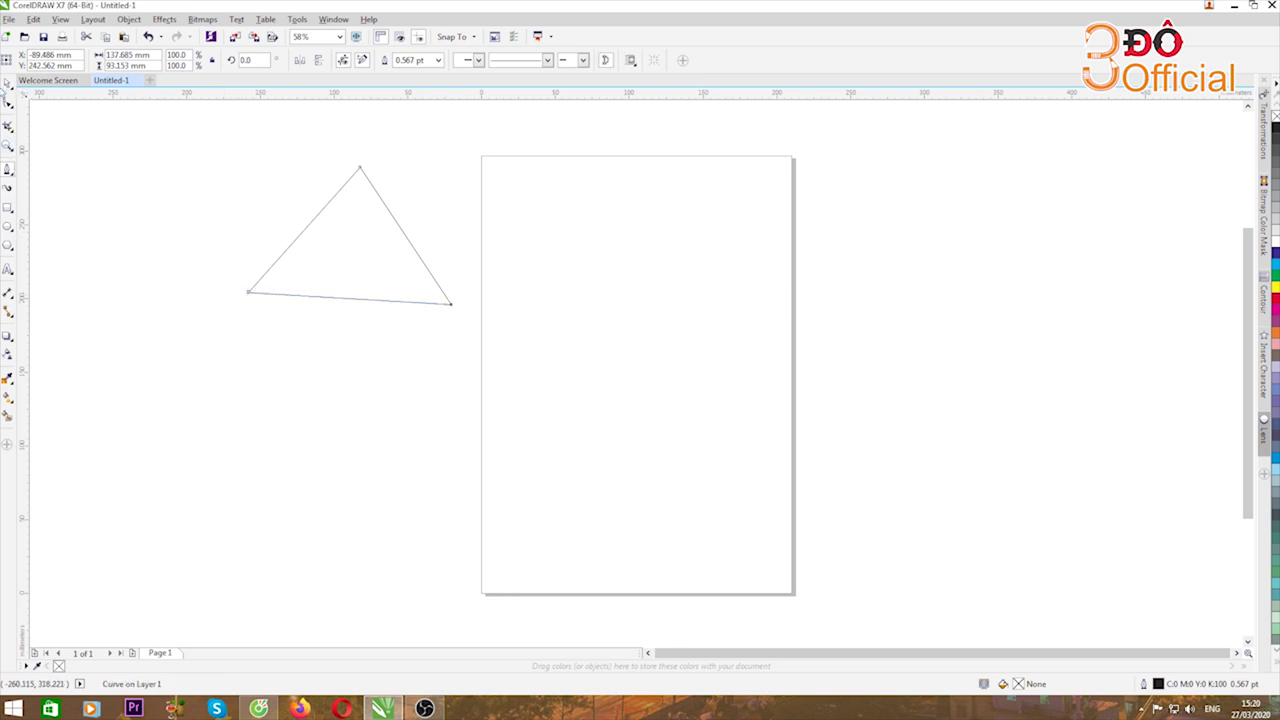
Fill the triangle with green, give it a red outline, and move it slightly toward the page.
click(8, 86)
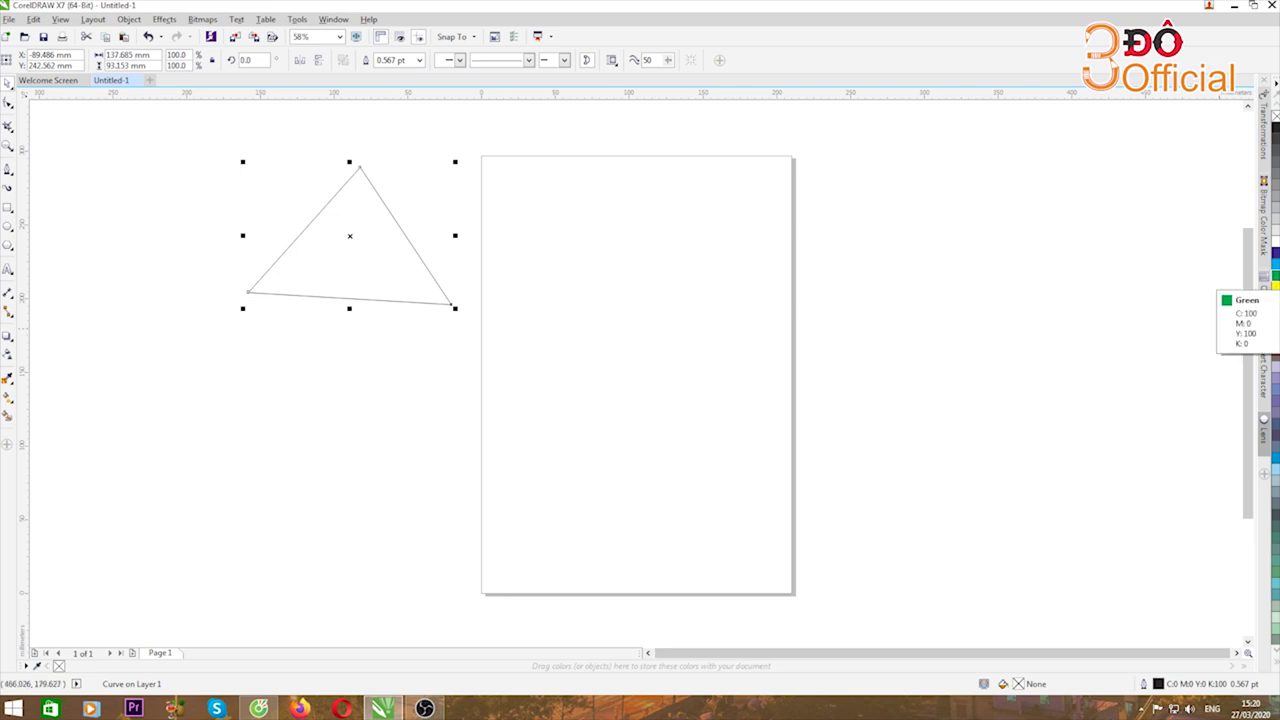
click(1275, 276)
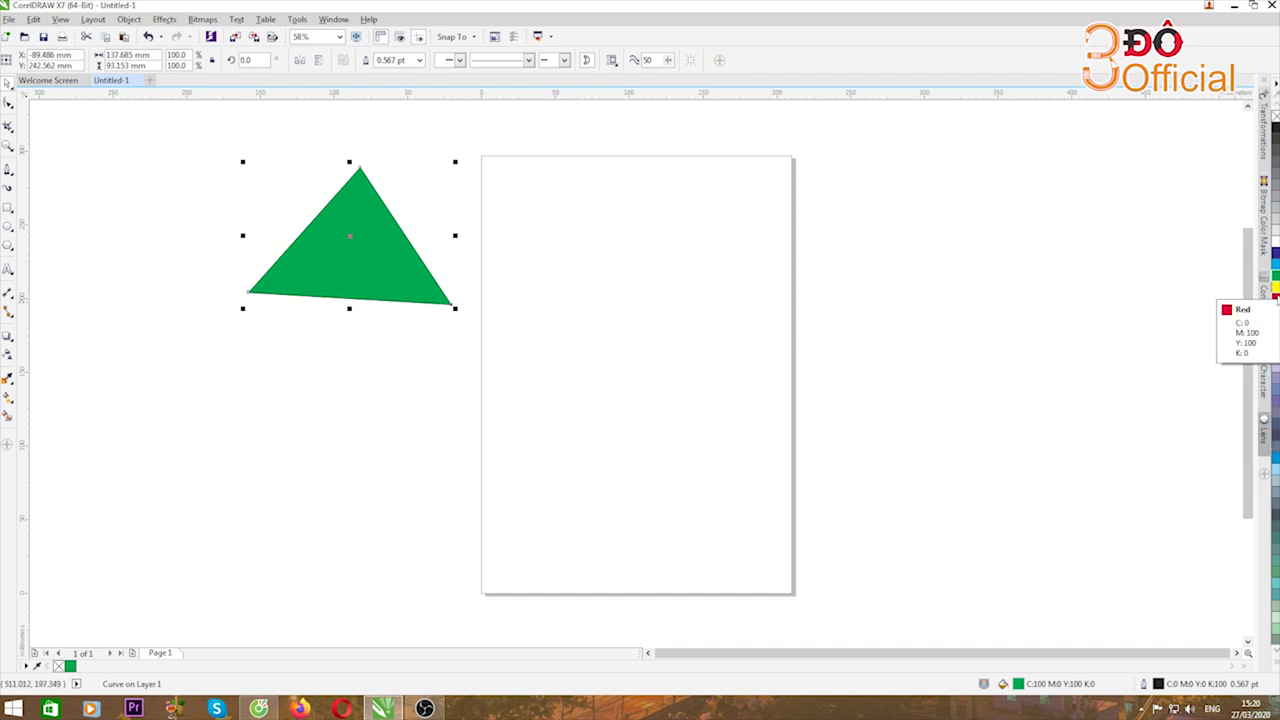
right_click(1275, 297)
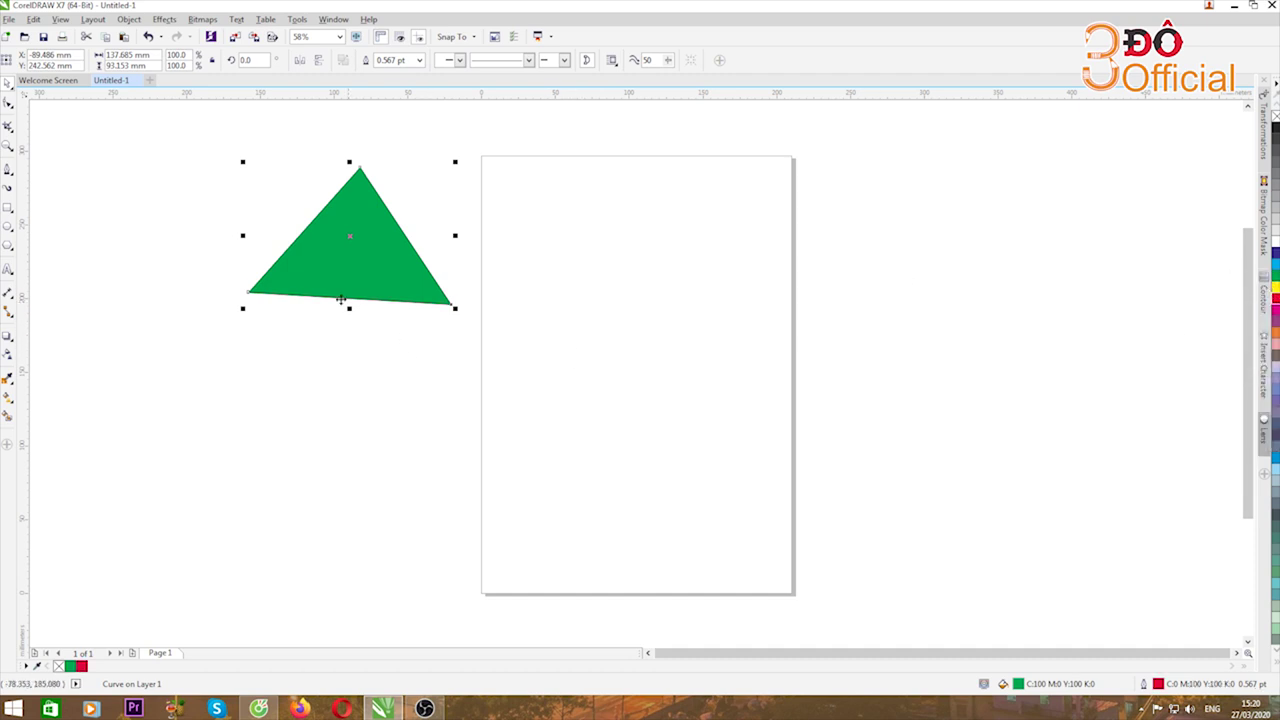
drag(346, 237, 389, 233)
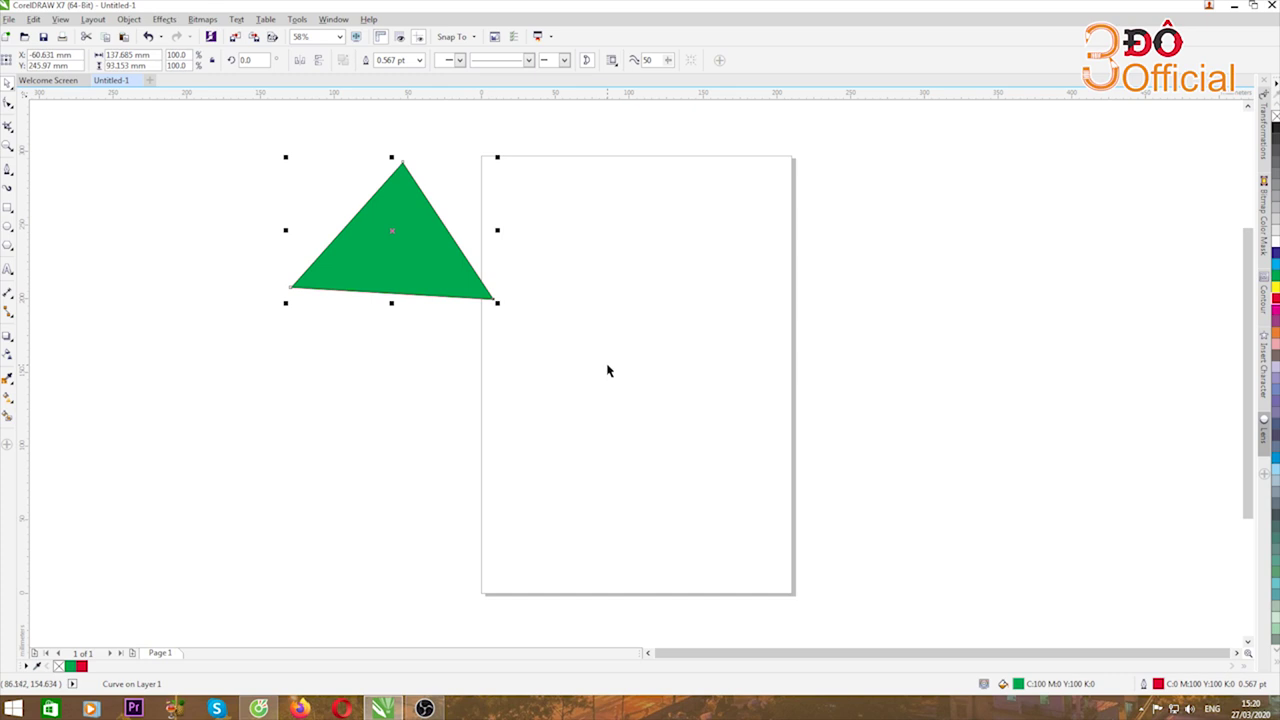
Draw an open two-segment peaked line about 161 mm wide and 96 mm tall on the page with the Pen tool.
click(8, 170)
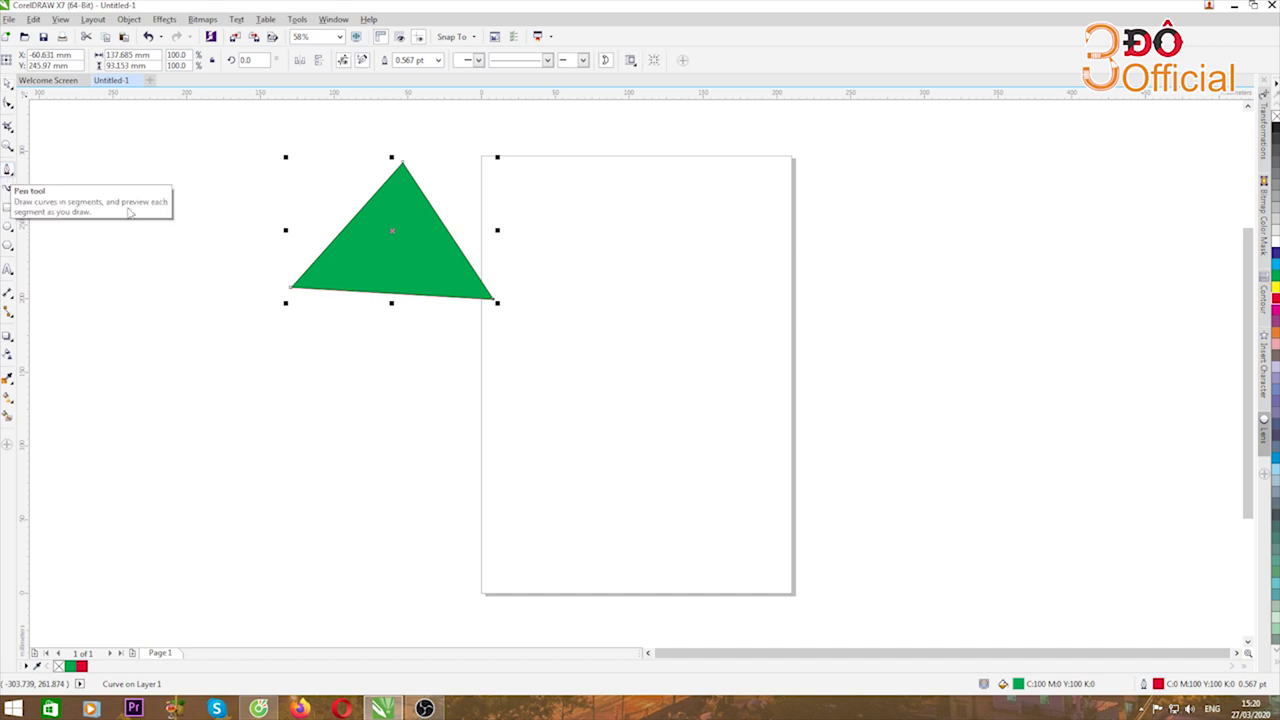
click(549, 334)
click(702, 251)
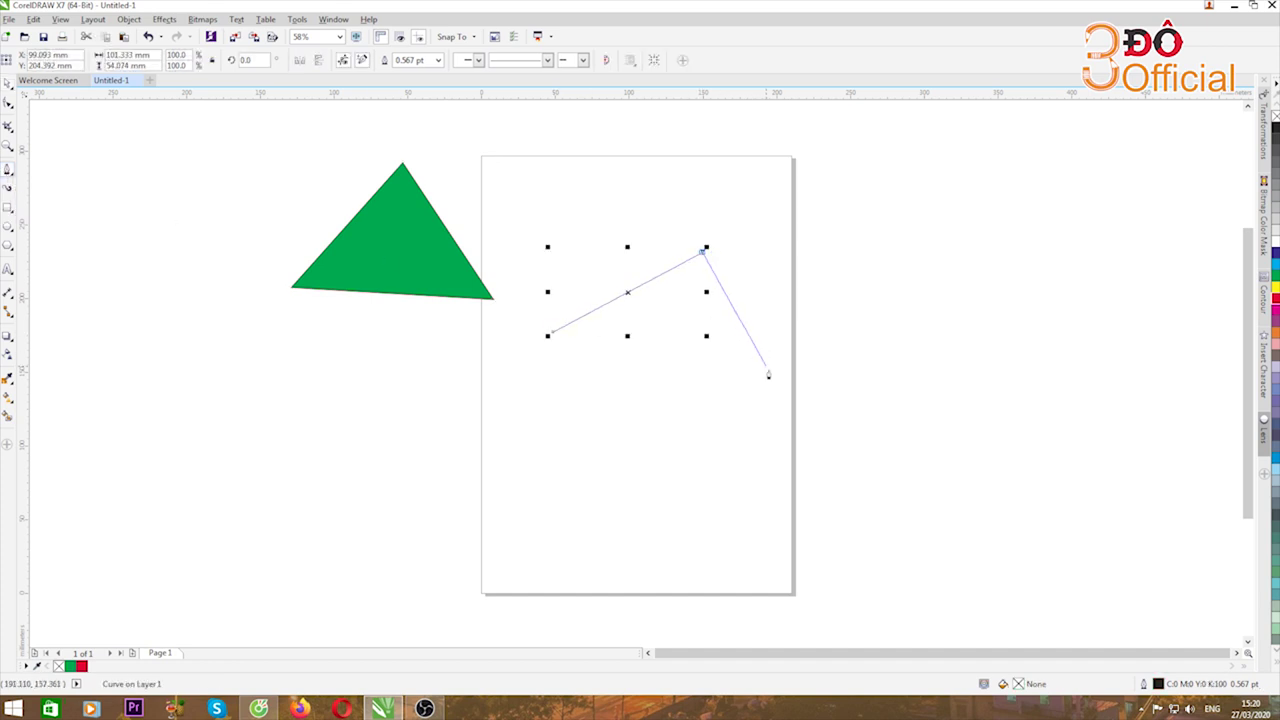
double_click(793, 397)
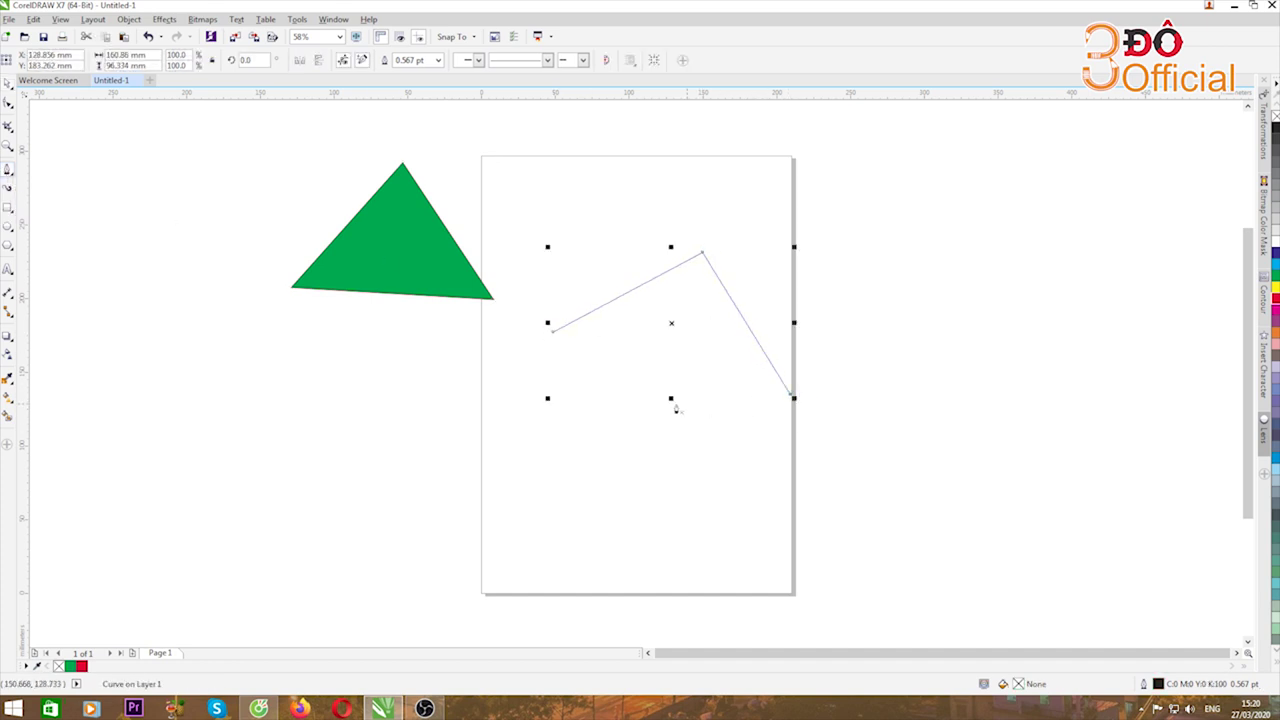
click(8, 83)
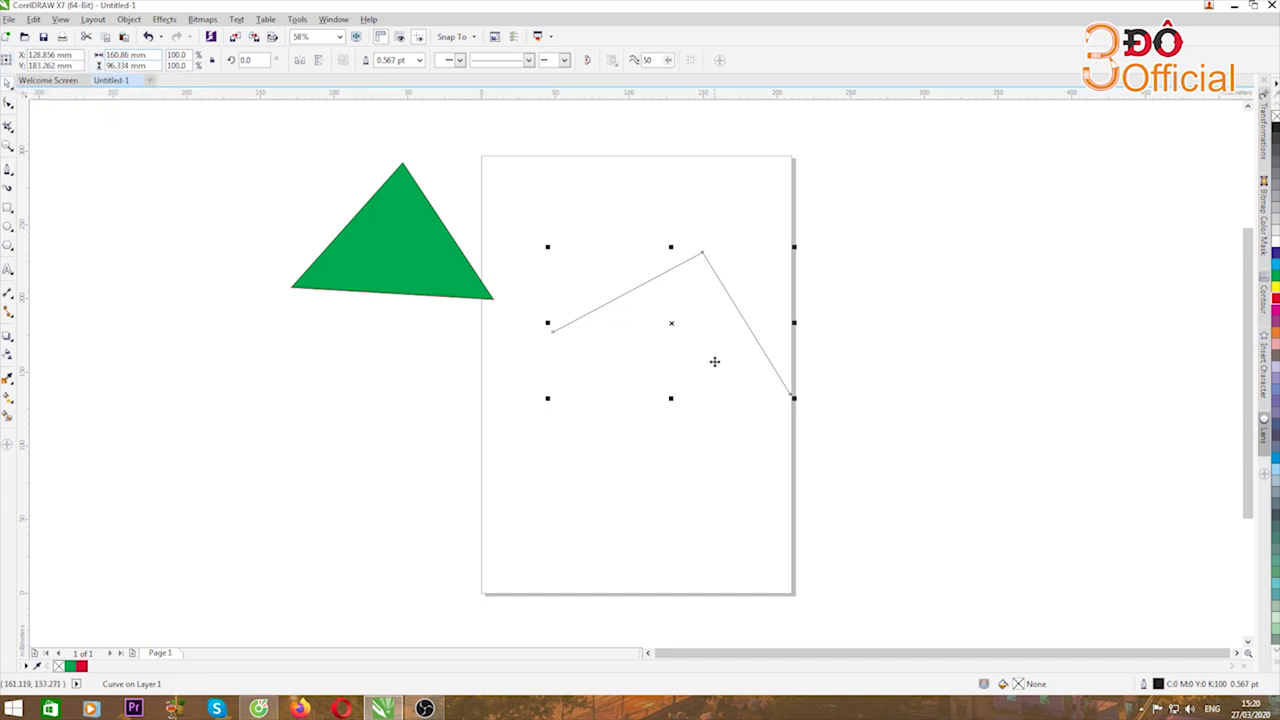
click(9, 119)
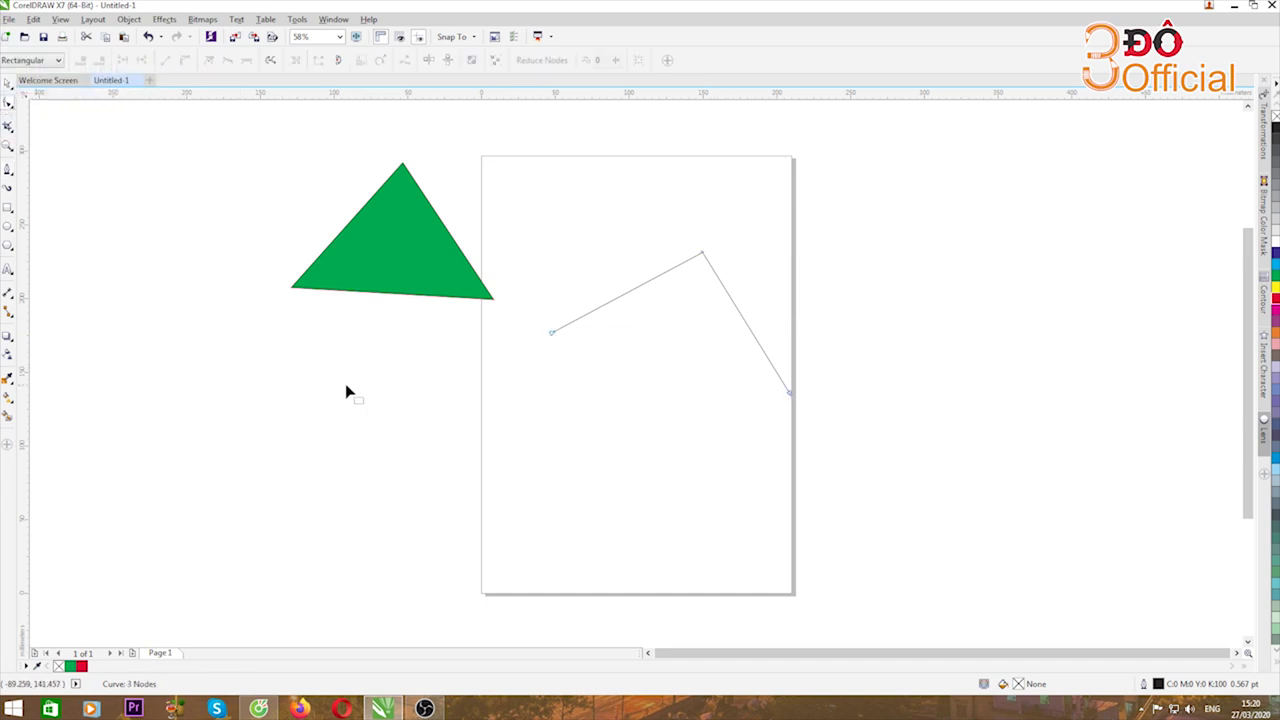
click(9, 102)
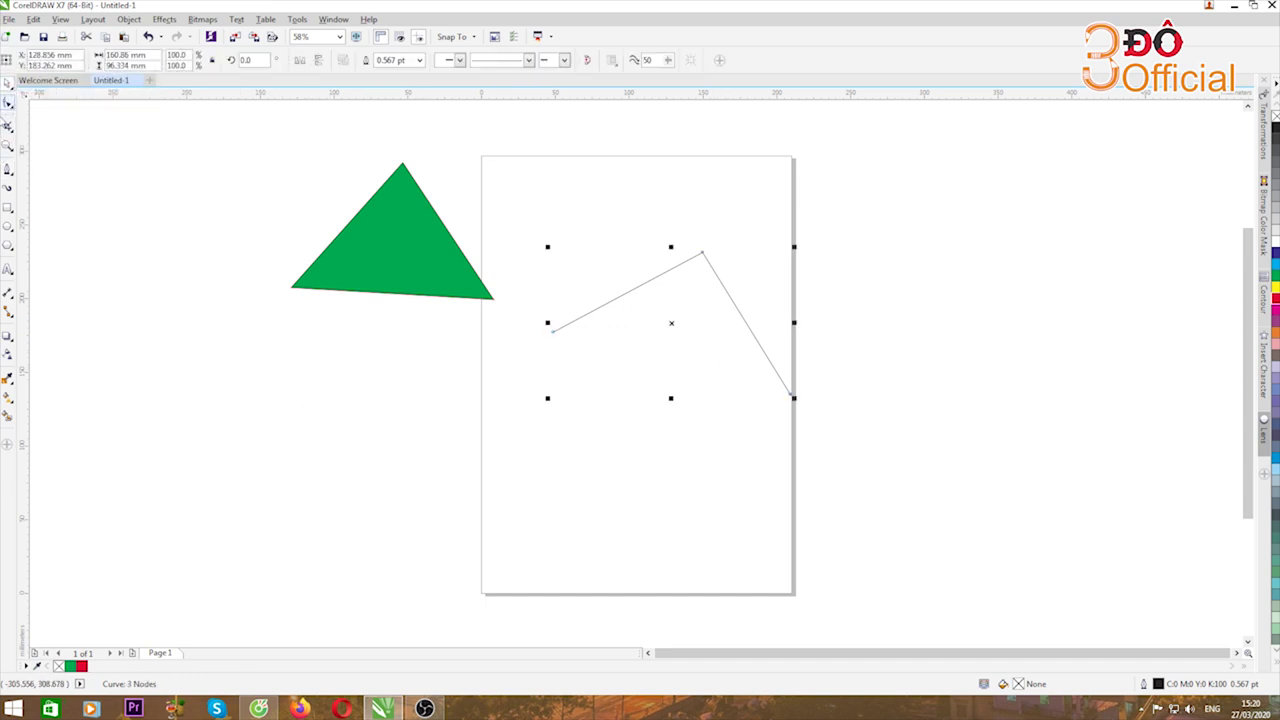
Draw an open four-segment outline about 139 mm by 94 mm below the triangle with the Pen tool, leaving a small gap between its ends.
click(9, 170)
click(366, 421)
double_click(509, 373)
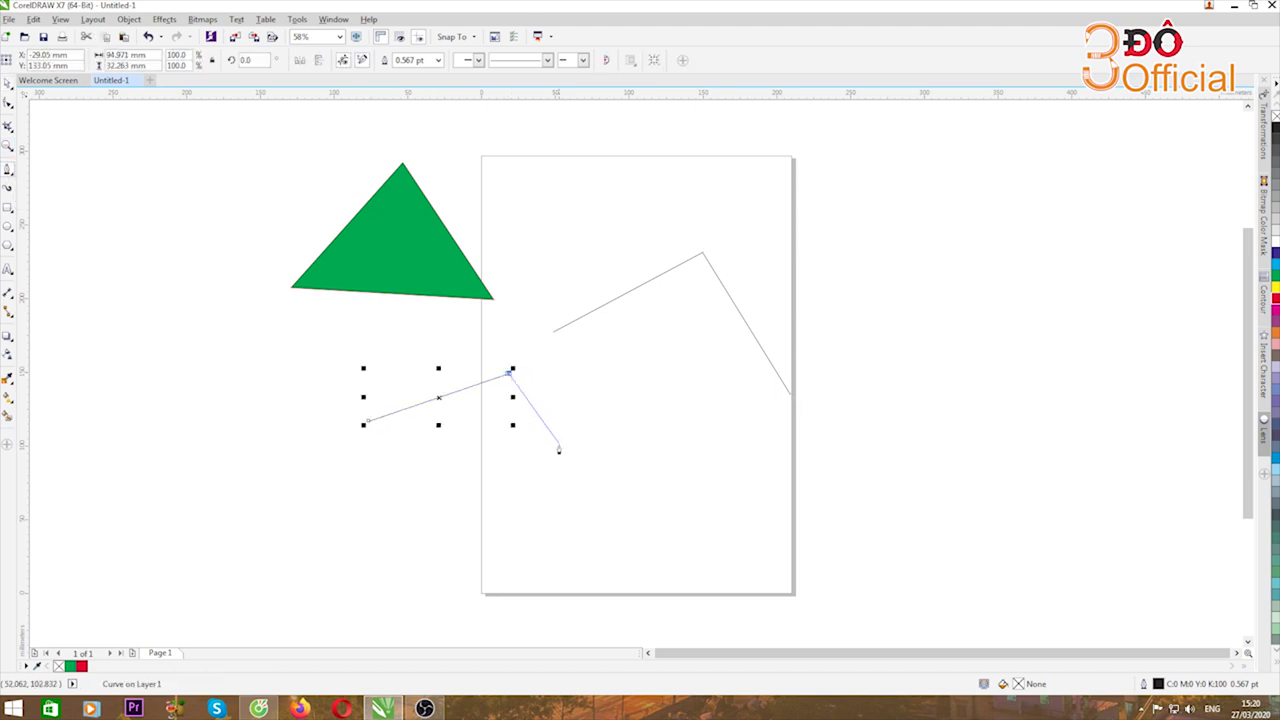
double_click(574, 476)
double_click(443, 512)
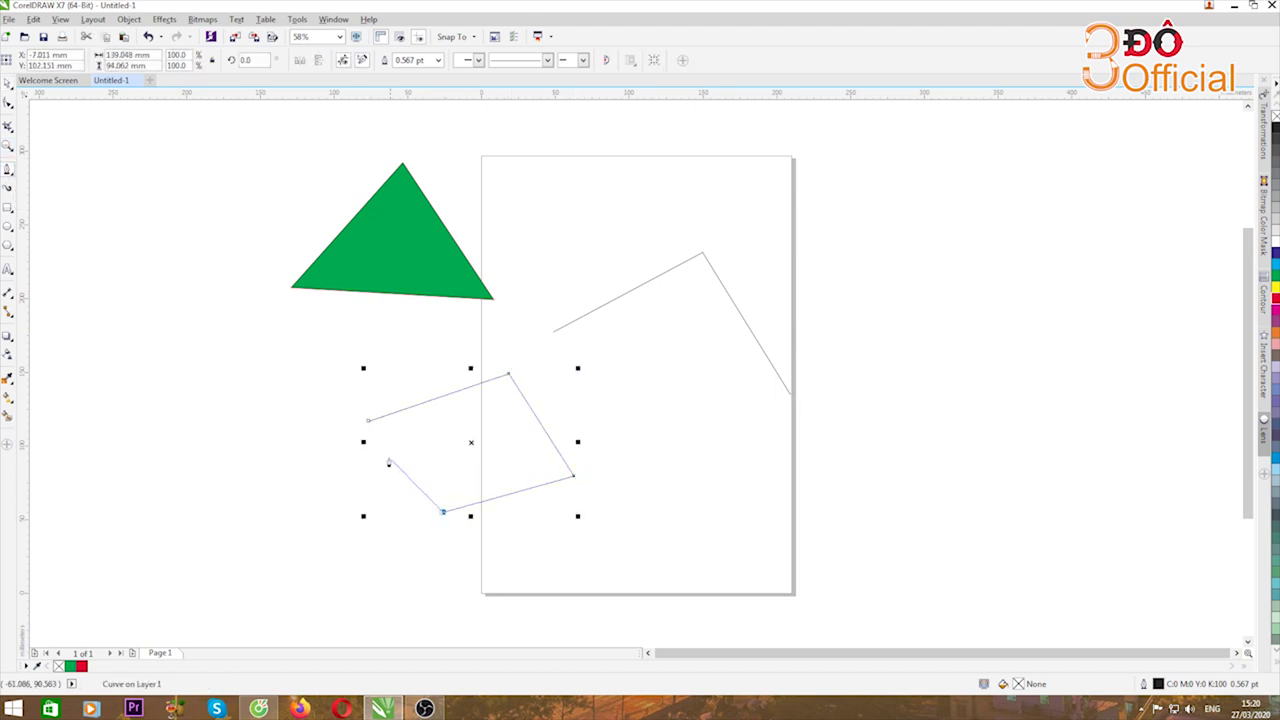
double_click(377, 433)
key(F5)
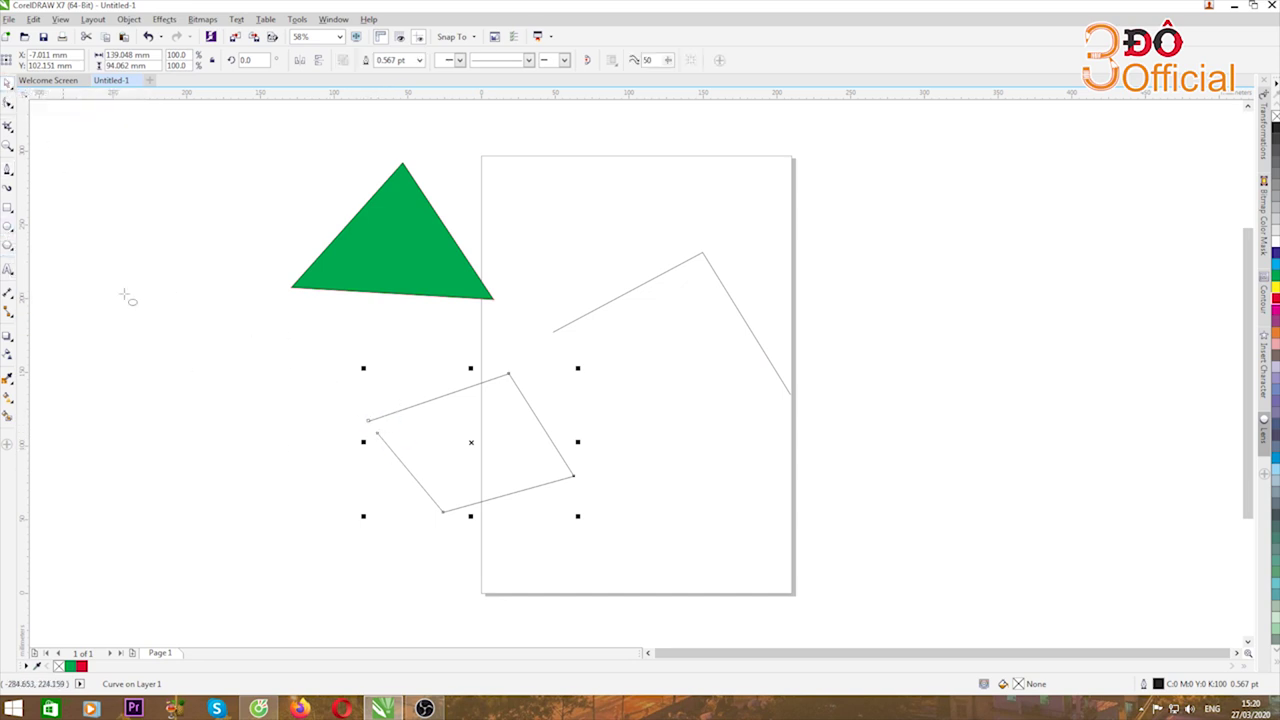
Draw an ellipse about 52 mm by 45 mm around the gap in the four-segment outline, and delete it.
key(F7)
drag(321, 389, 408, 463)
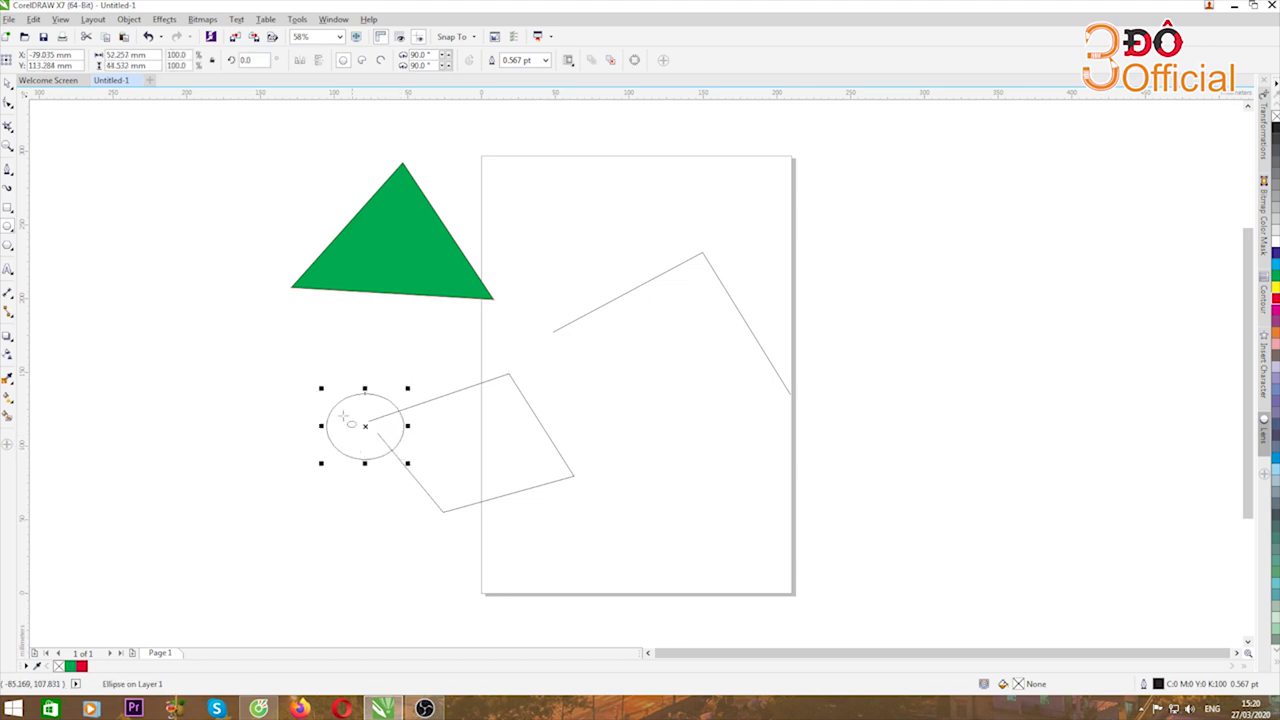
click(7, 88)
click(163, 354)
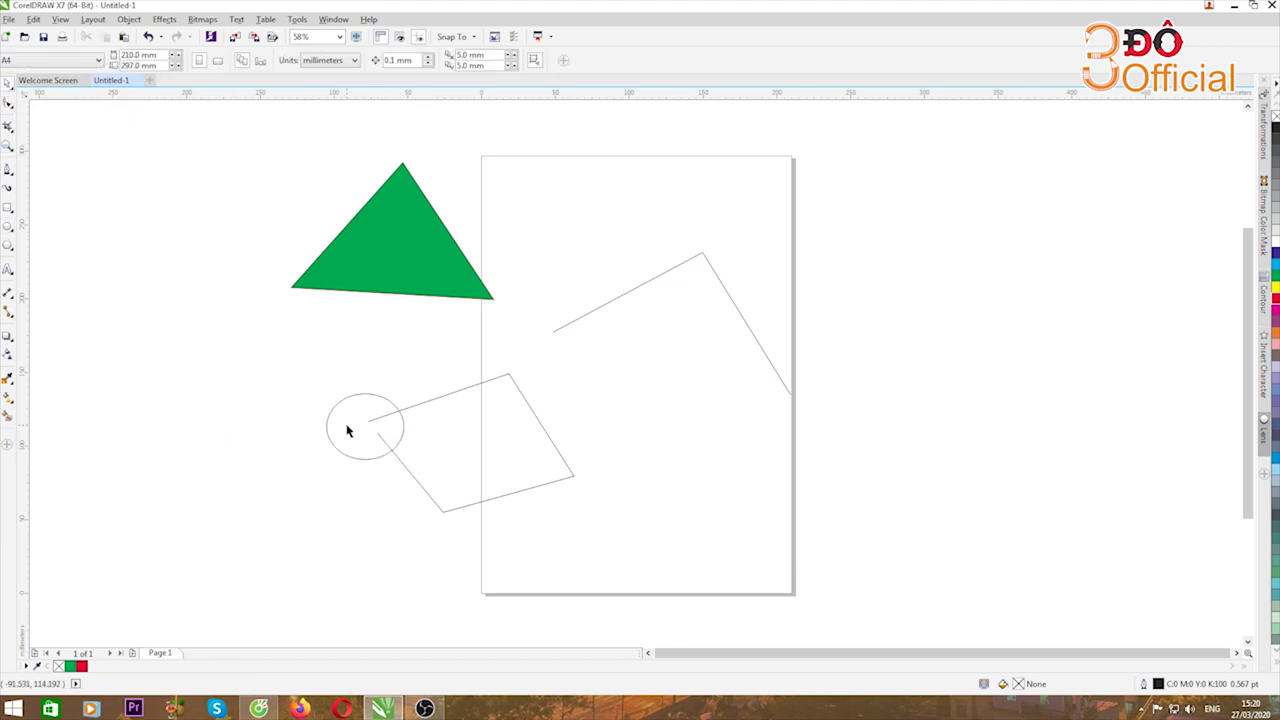
drag(347, 430, 193, 412)
key(Delete)
Apply a red fill and a red outline to the open four-segment shape.
click(555, 446)
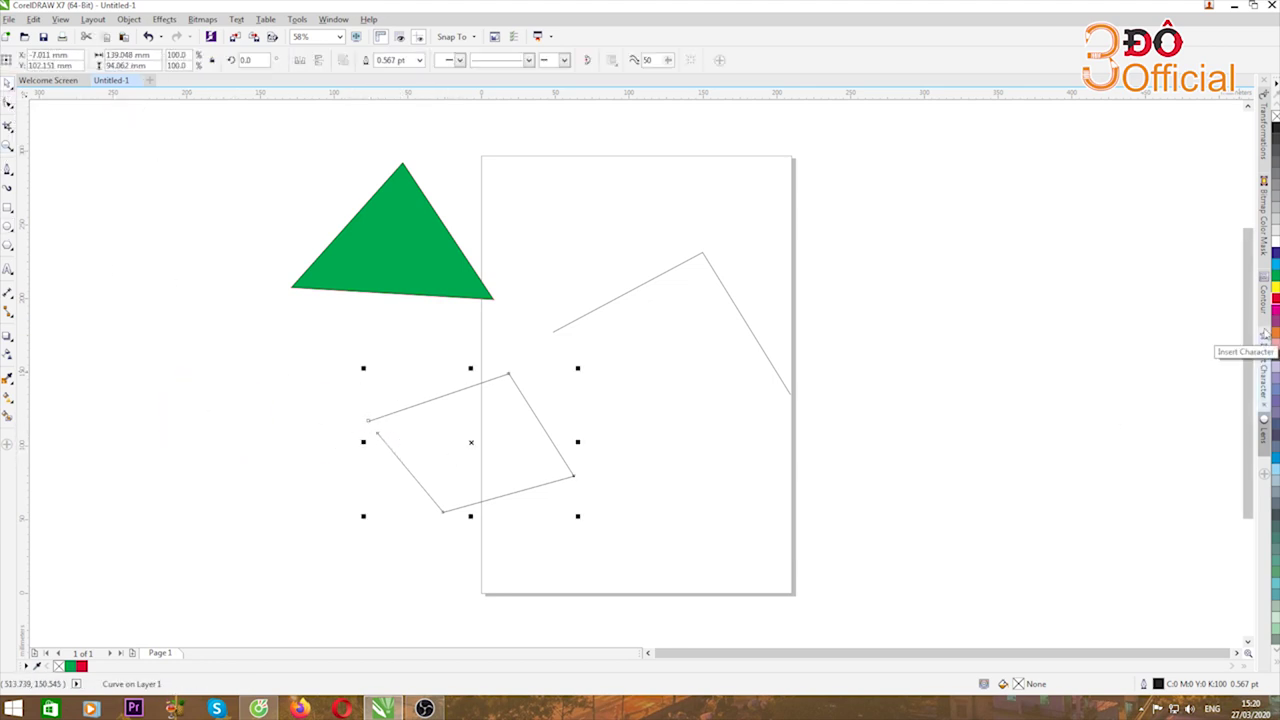
click(1275, 298)
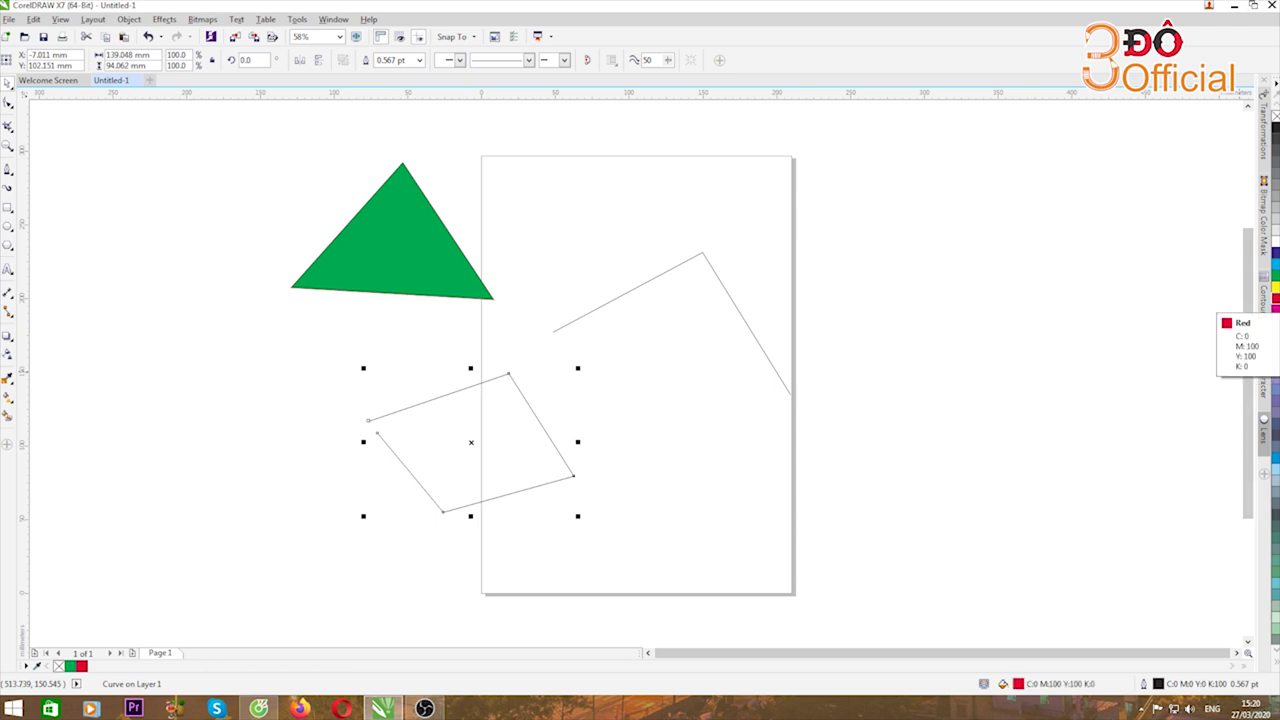
right_click(1276, 301)
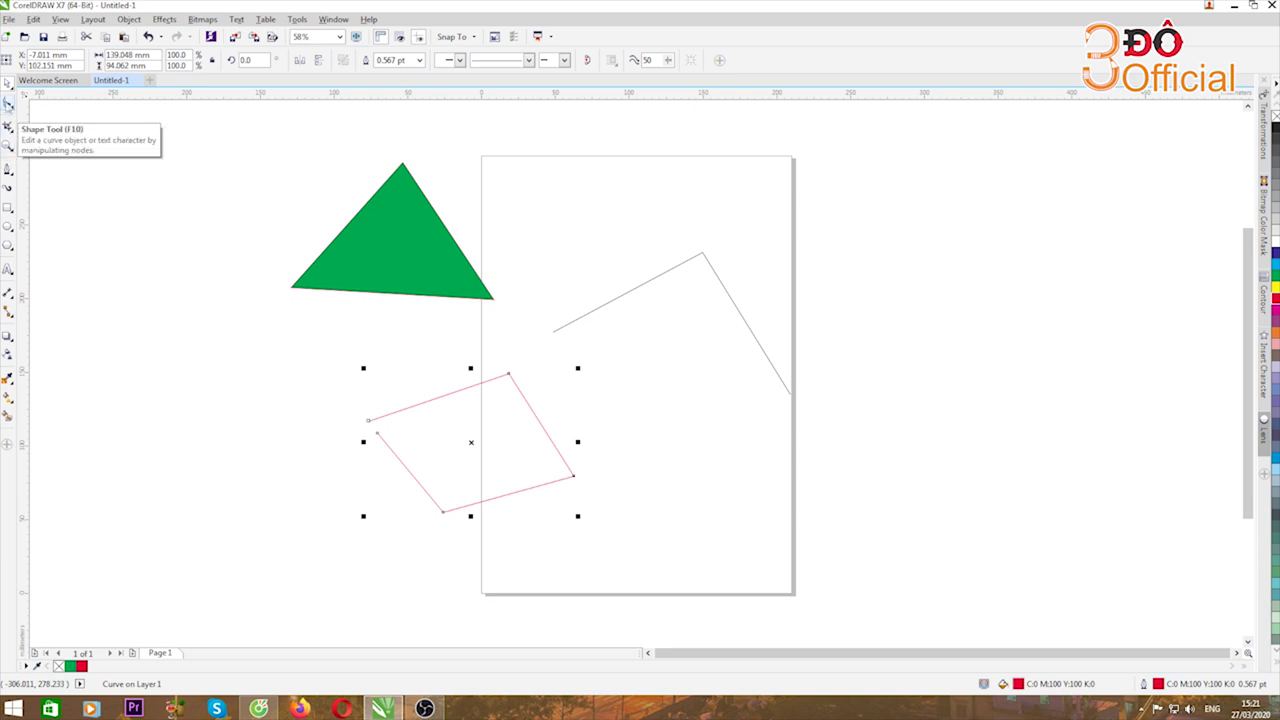
Delete the open four-segment shape and the two-segment line, keeping only the green triangle.
click(8, 104)
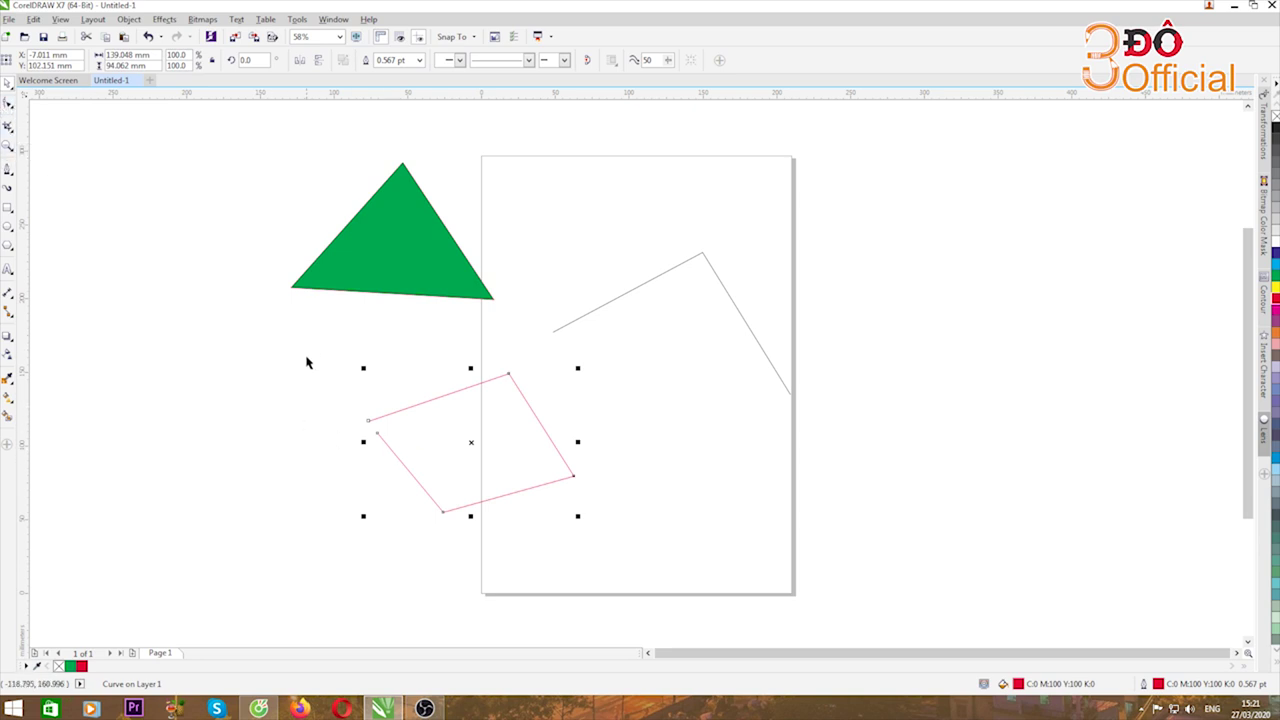
drag(292, 348, 659, 549)
key(Delete)
key(space)
click(603, 305)
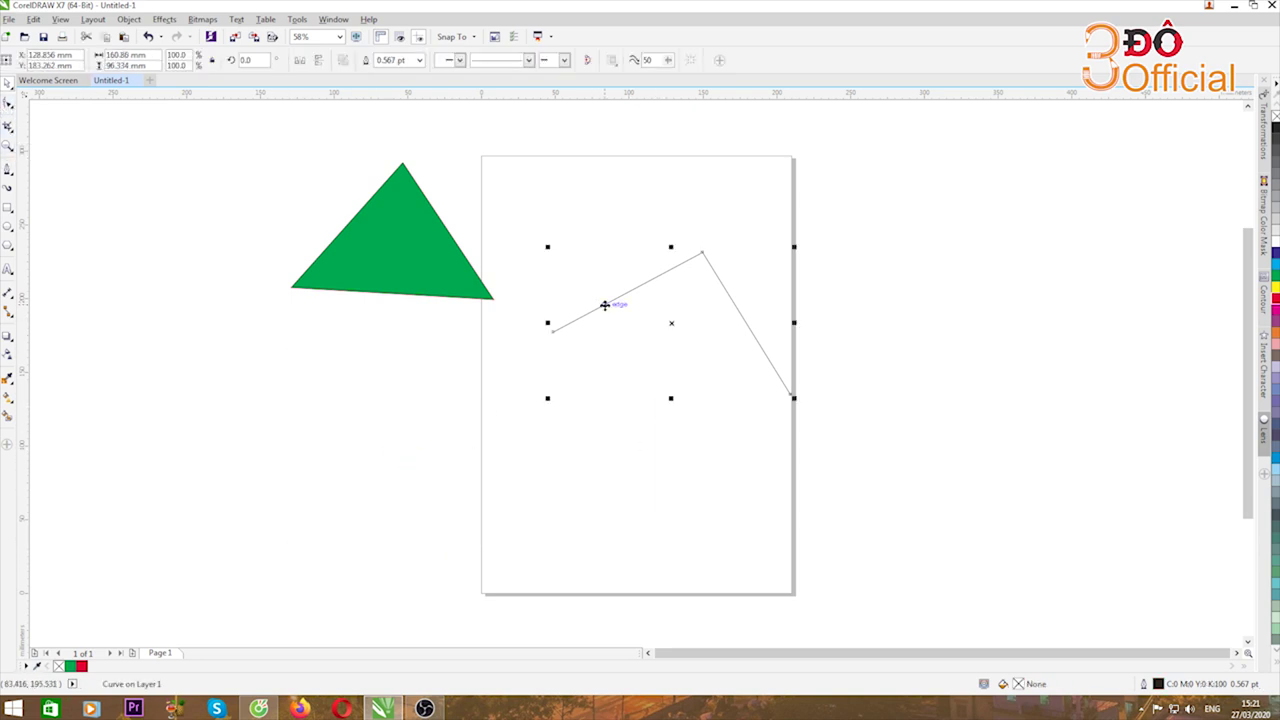
key(Delete)
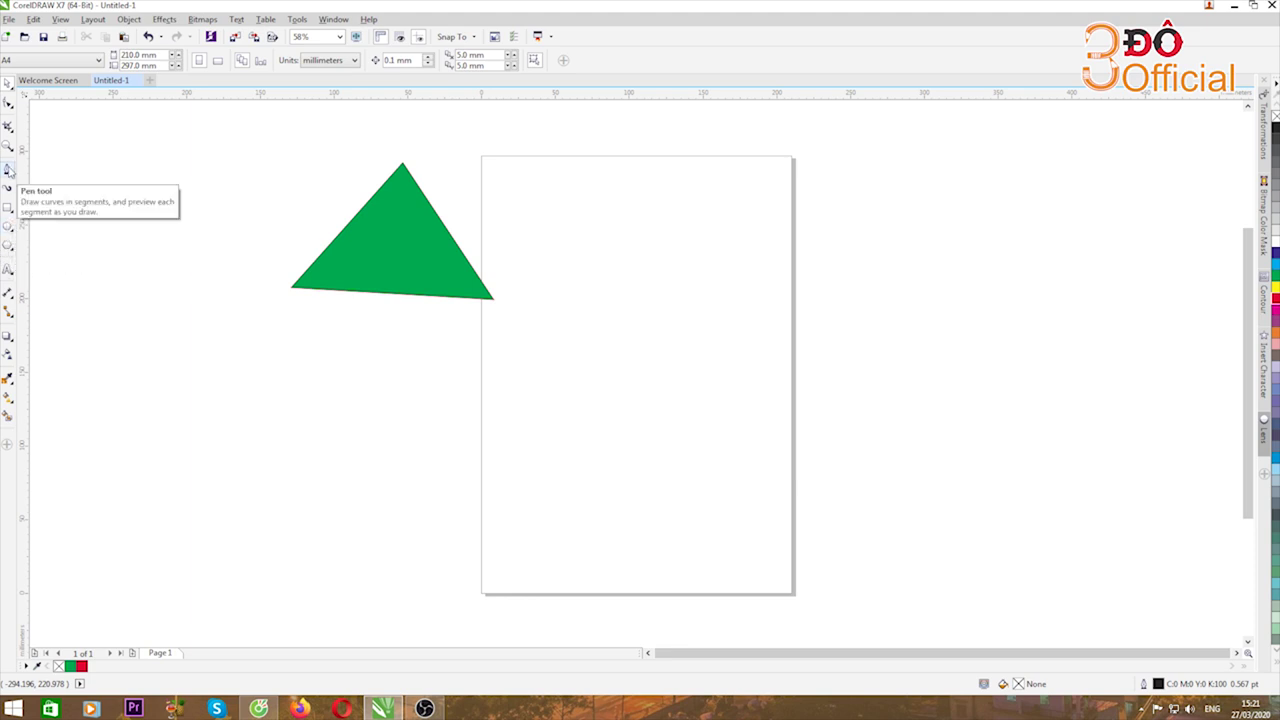
Draw an upward-arching curve segment about 114 mm wide and 42 mm tall on the page with the Pen tool.
click(8, 175)
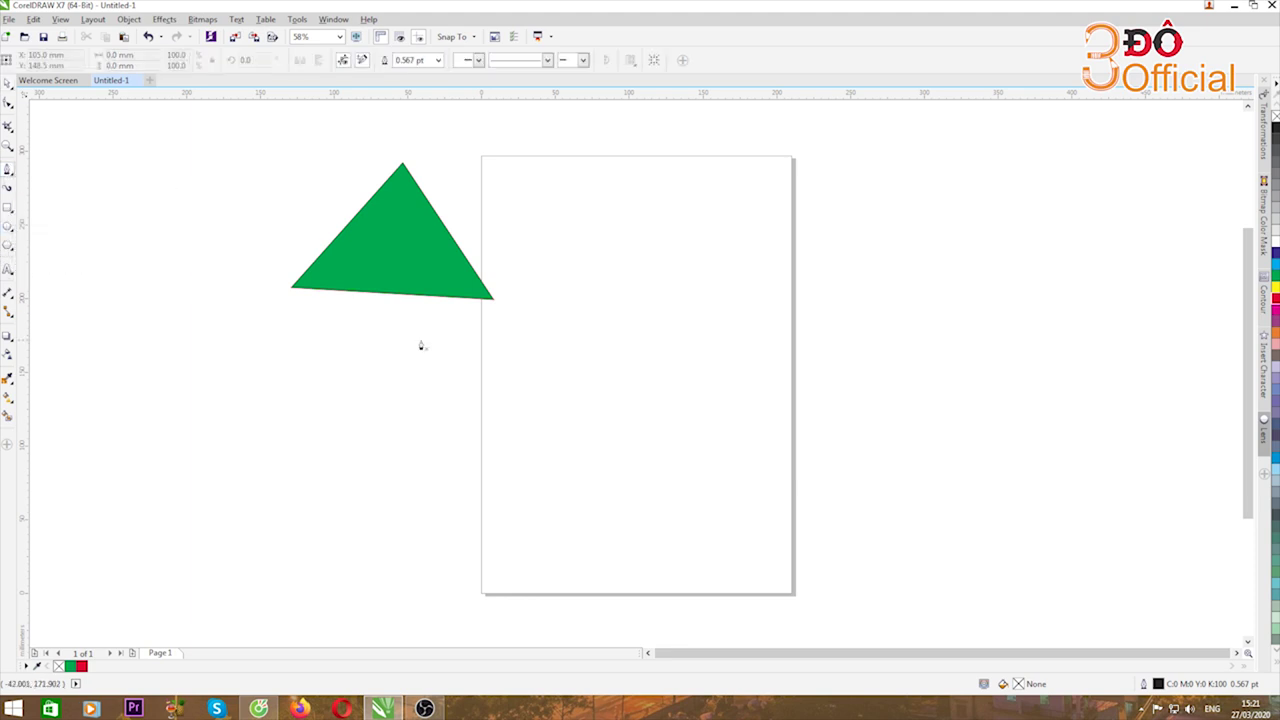
click(537, 302)
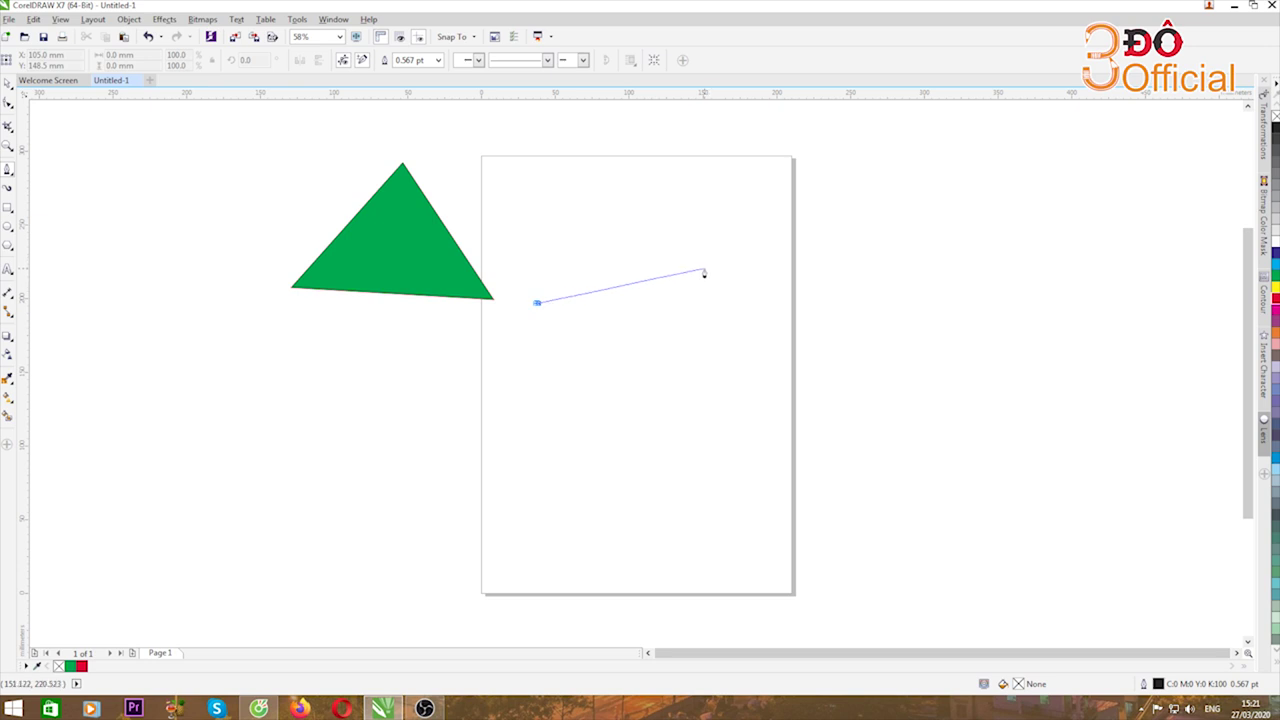
click(704, 272)
drag(704, 272, 789, 334)
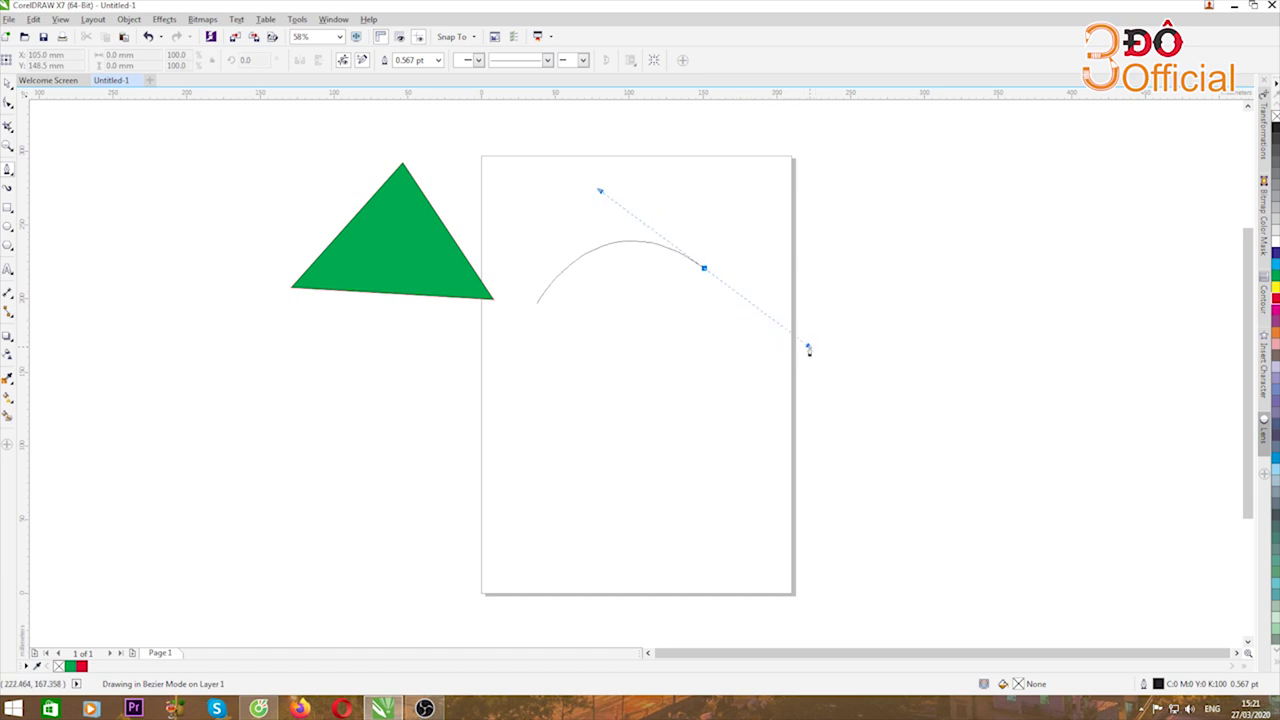
drag(809, 349, 806, 348)
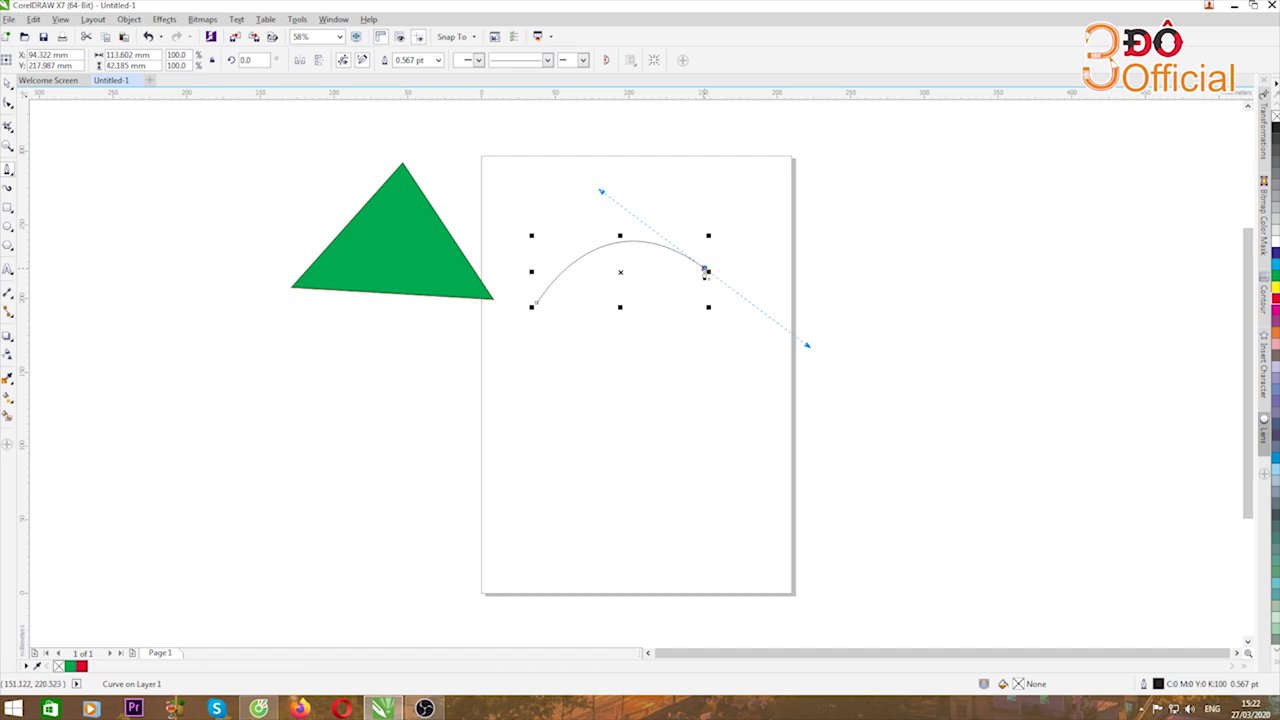
Extend the arched curve from its end node with four straight segments using the Pen tool, and delete the whole path.
click(705, 271)
click(708, 400)
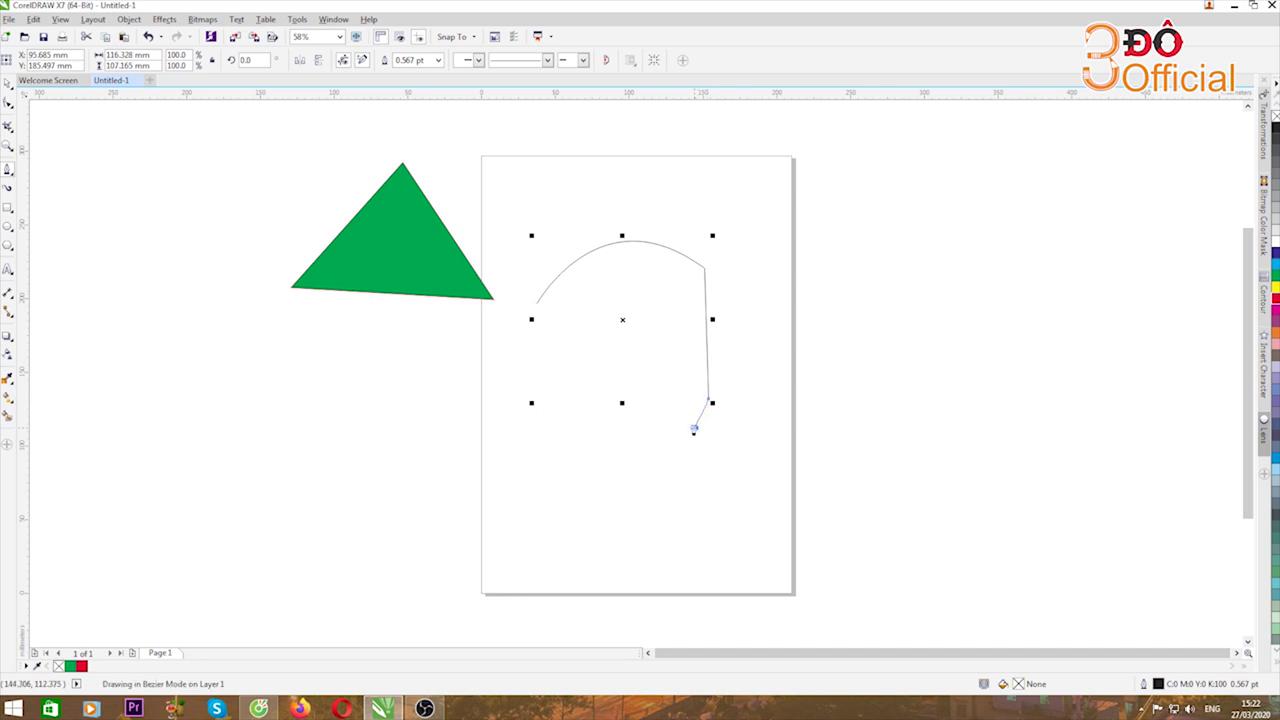
click(694, 428)
click(602, 414)
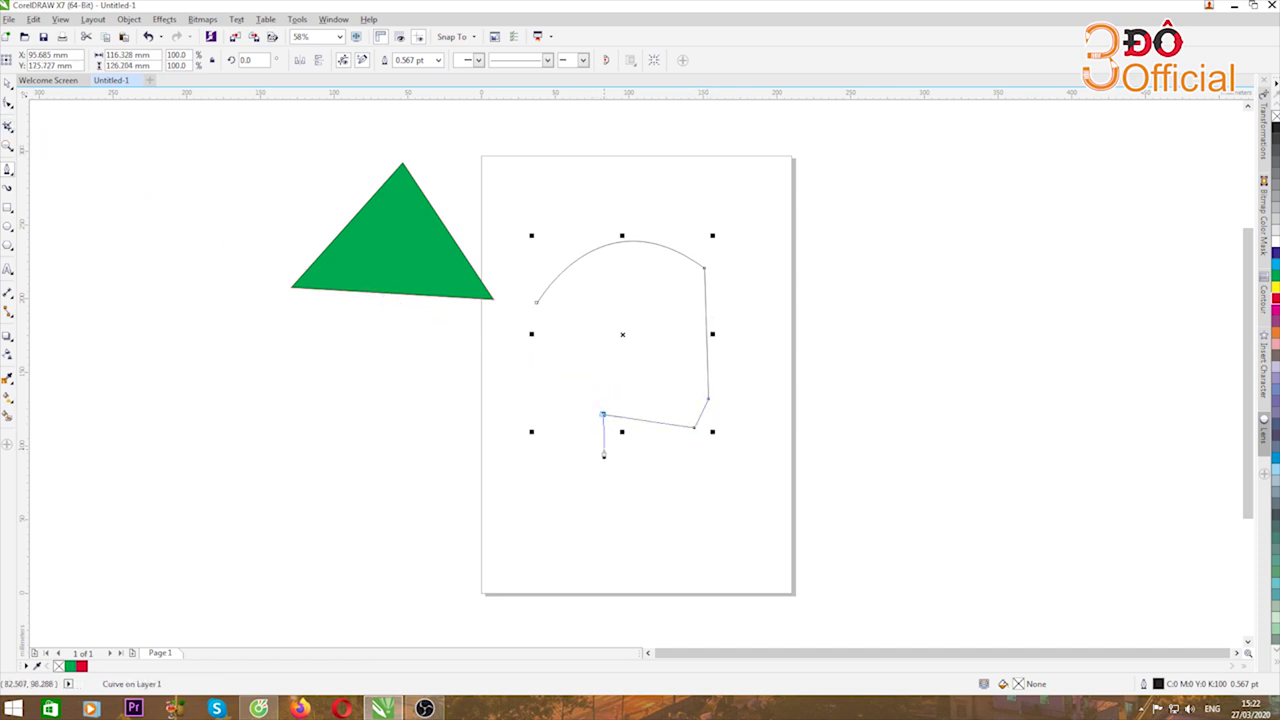
double_click(603, 449)
click(9, 84)
key(Delete)
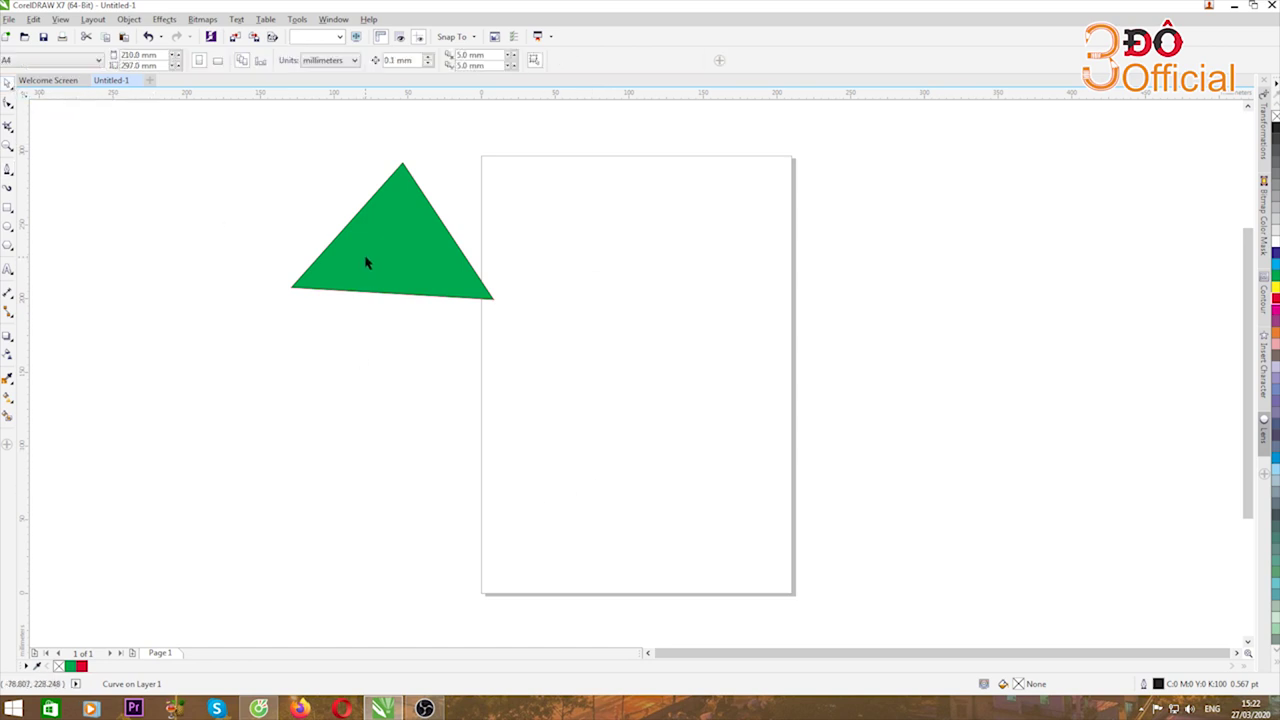
Draw a closed heart from two curved segments, about 49 mm wide and 54 mm tall, mid-page with the Pen tool.
click(8, 171)
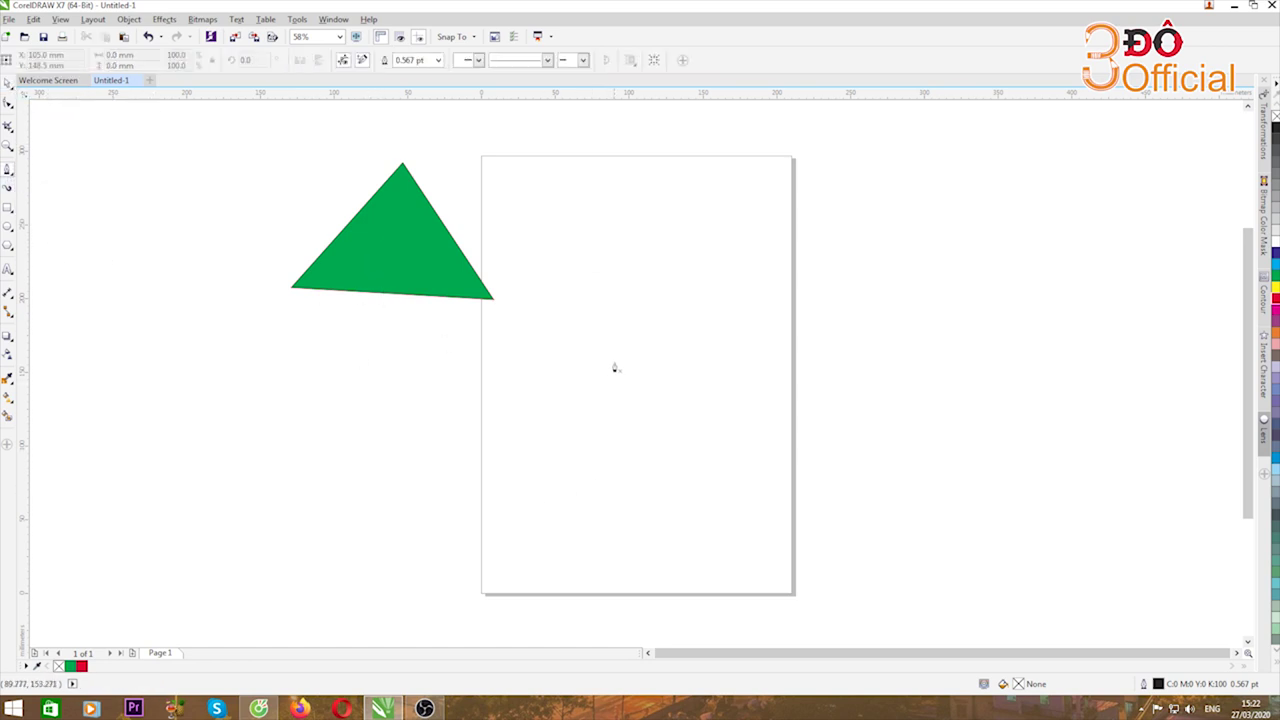
click(640, 421)
drag(650, 348, 726, 380)
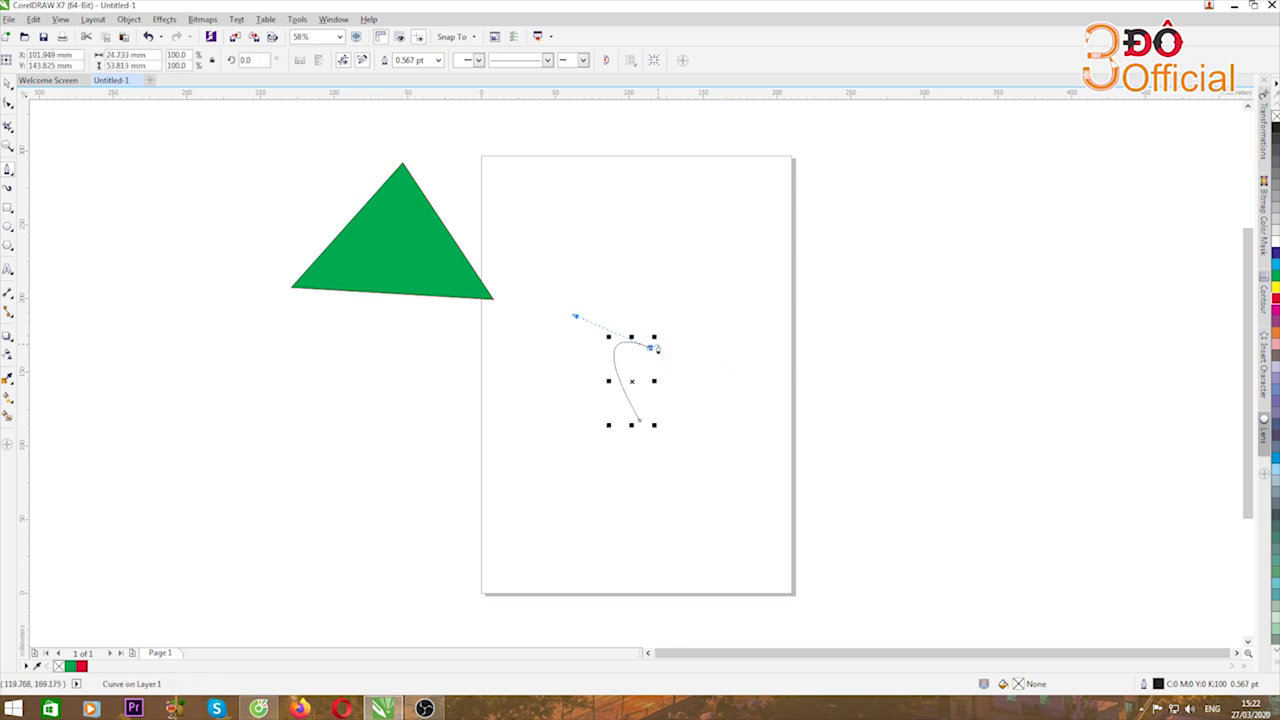
drag(640, 421, 737, 328)
click(8, 84)
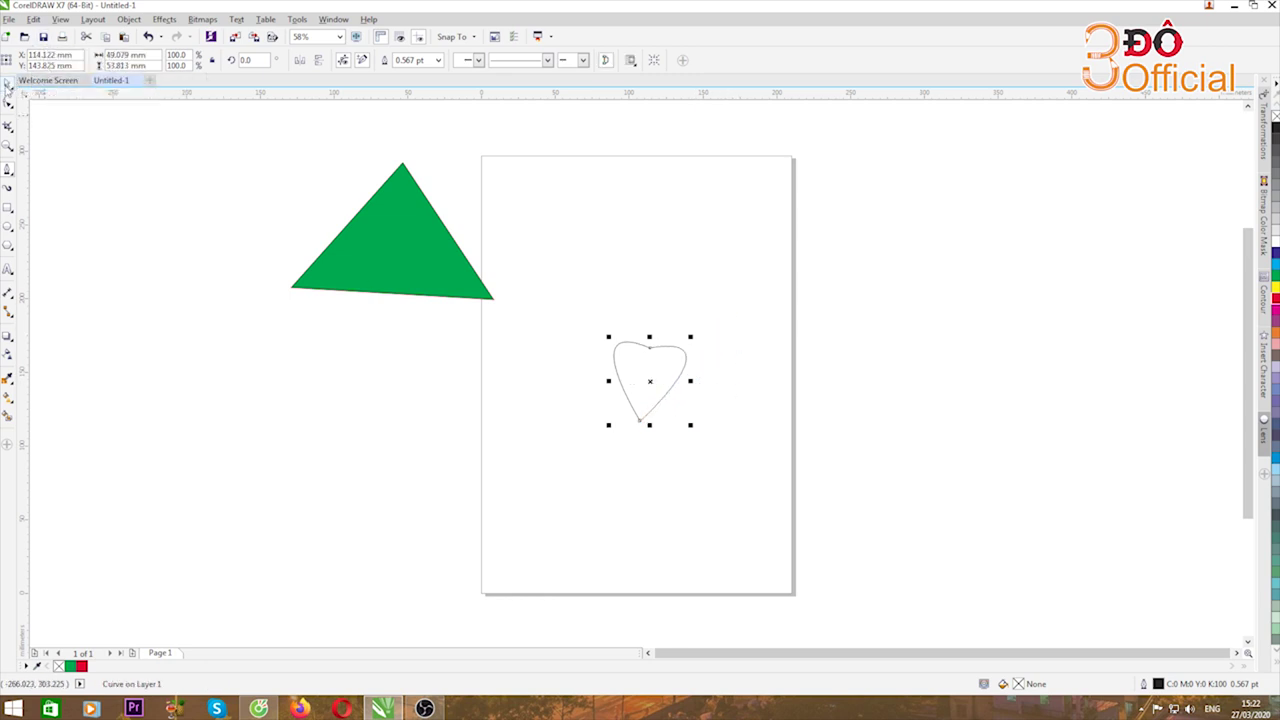
Fill the heart with red and move it to the upper-left corner of the page.
click(1274, 402)
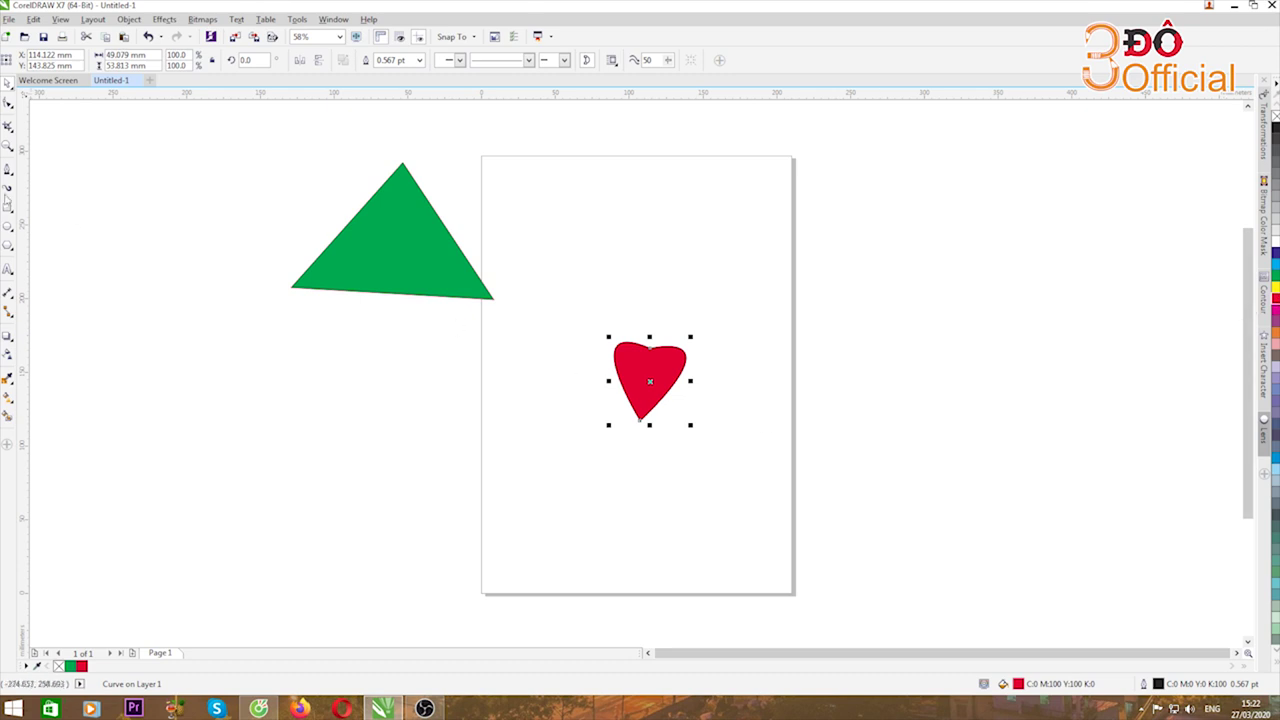
click(140, 325)
click(651, 391)
drag(645, 377, 541, 211)
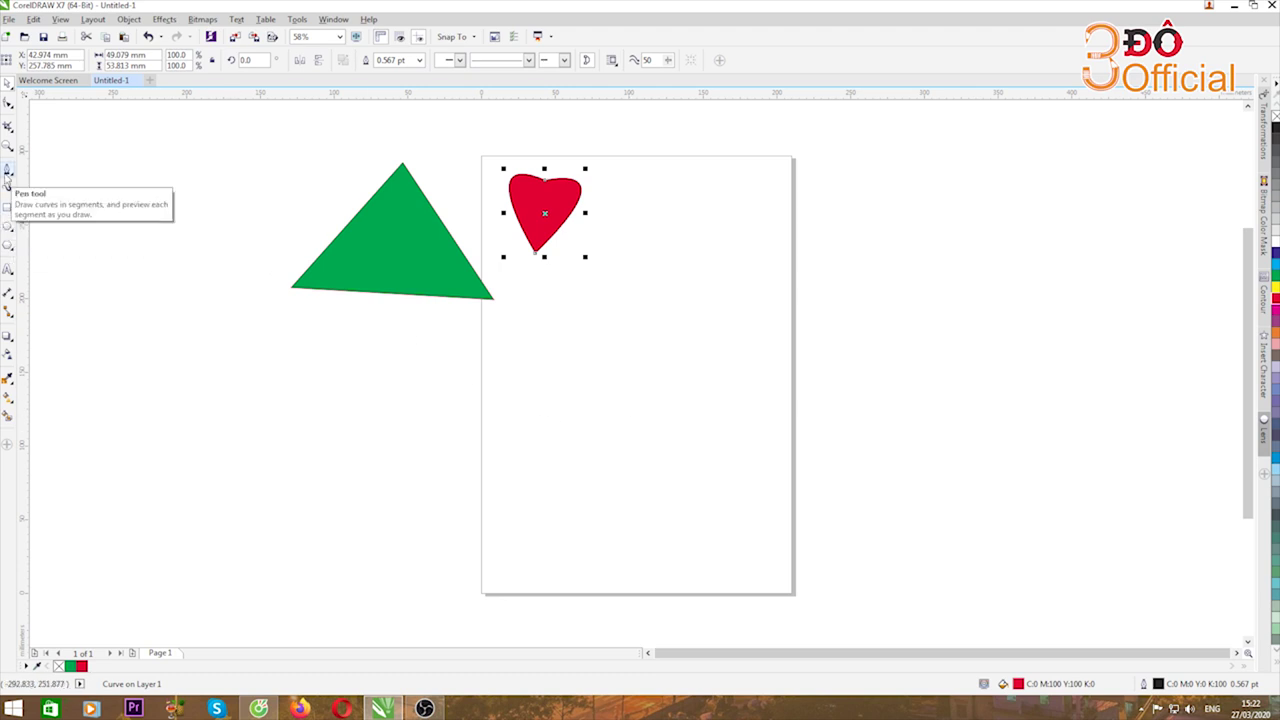
Draw a square about 100 mm per side near the page's middle and shift it slightly up and to the right.
click(191, 302)
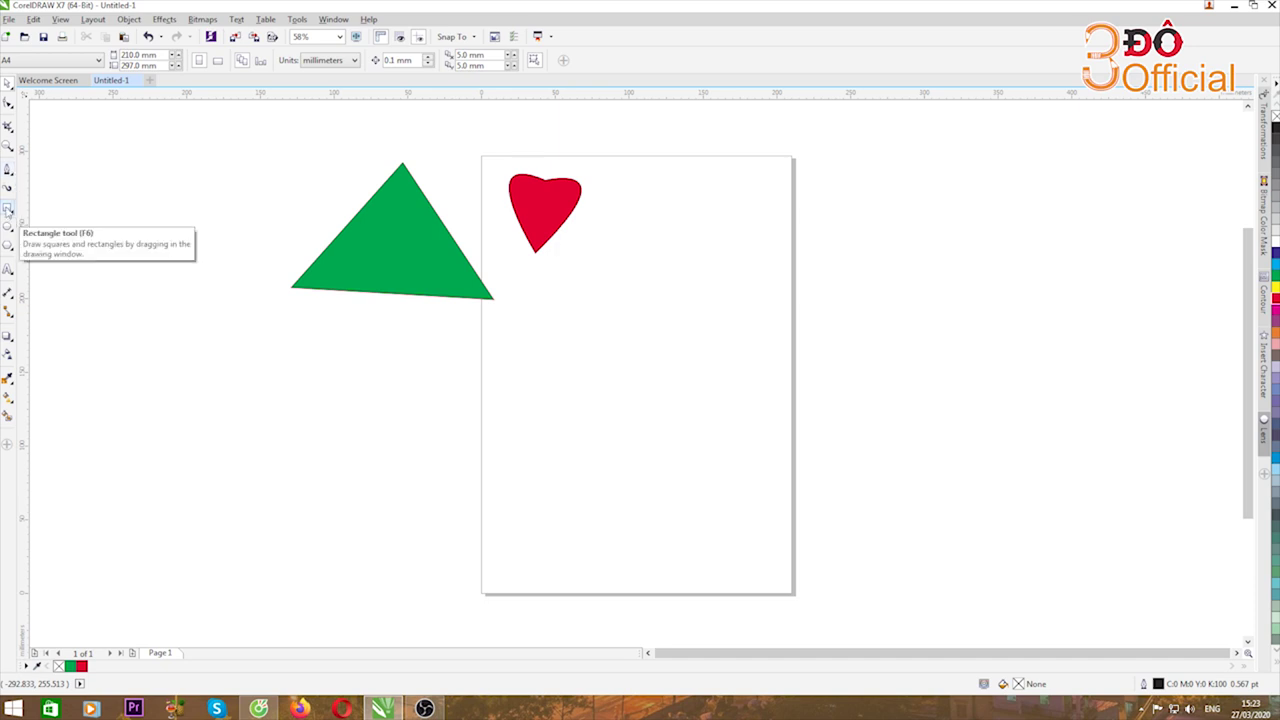
click(8, 208)
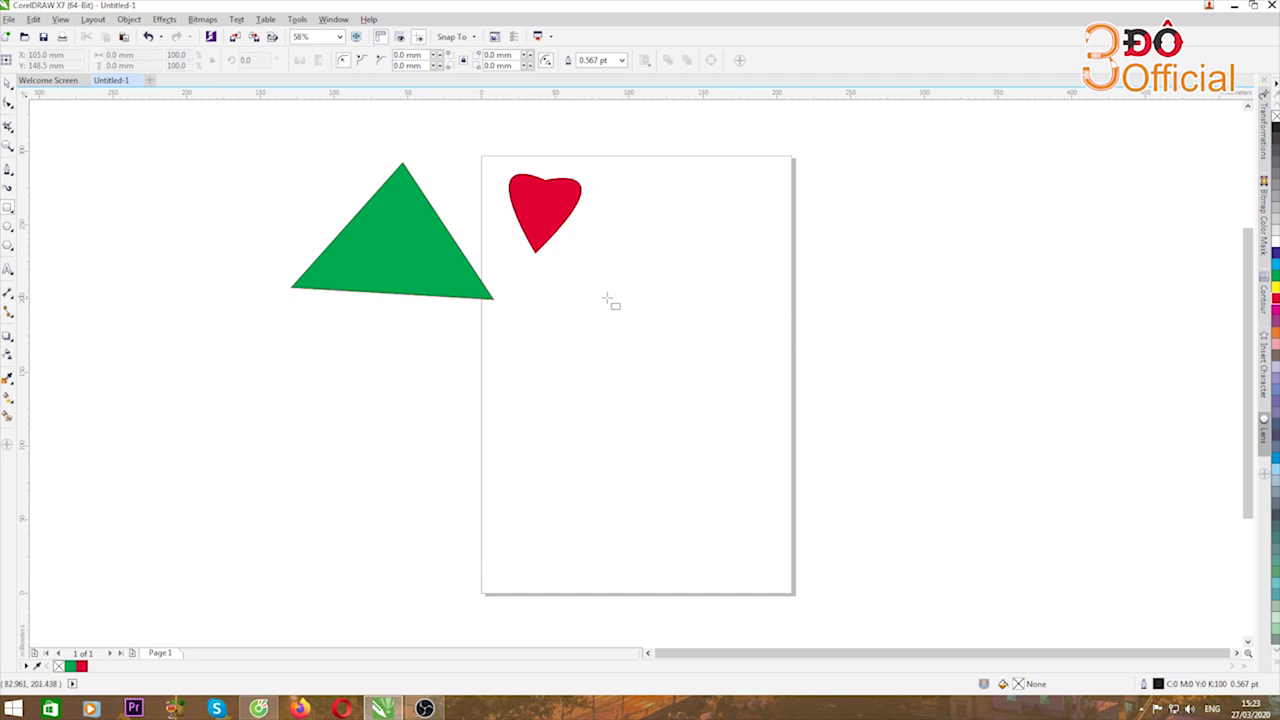
drag(587, 273, 734, 366)
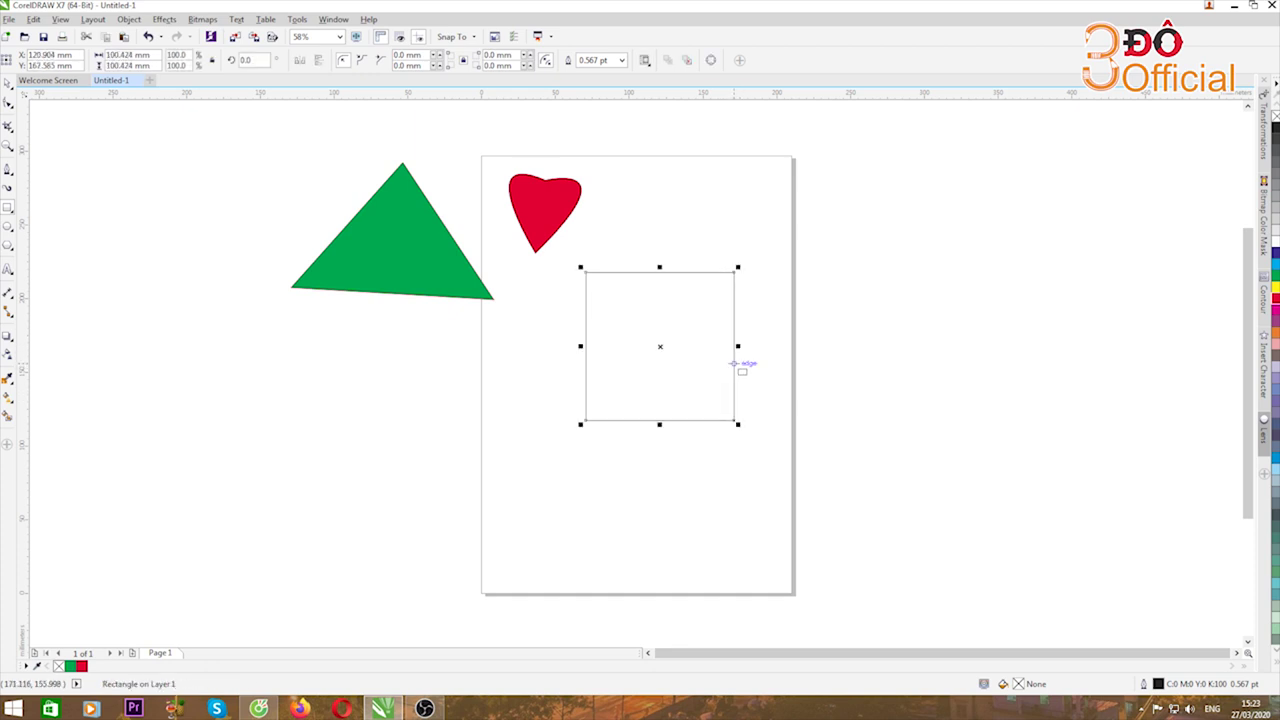
click(8, 86)
drag(662, 346, 675, 320)
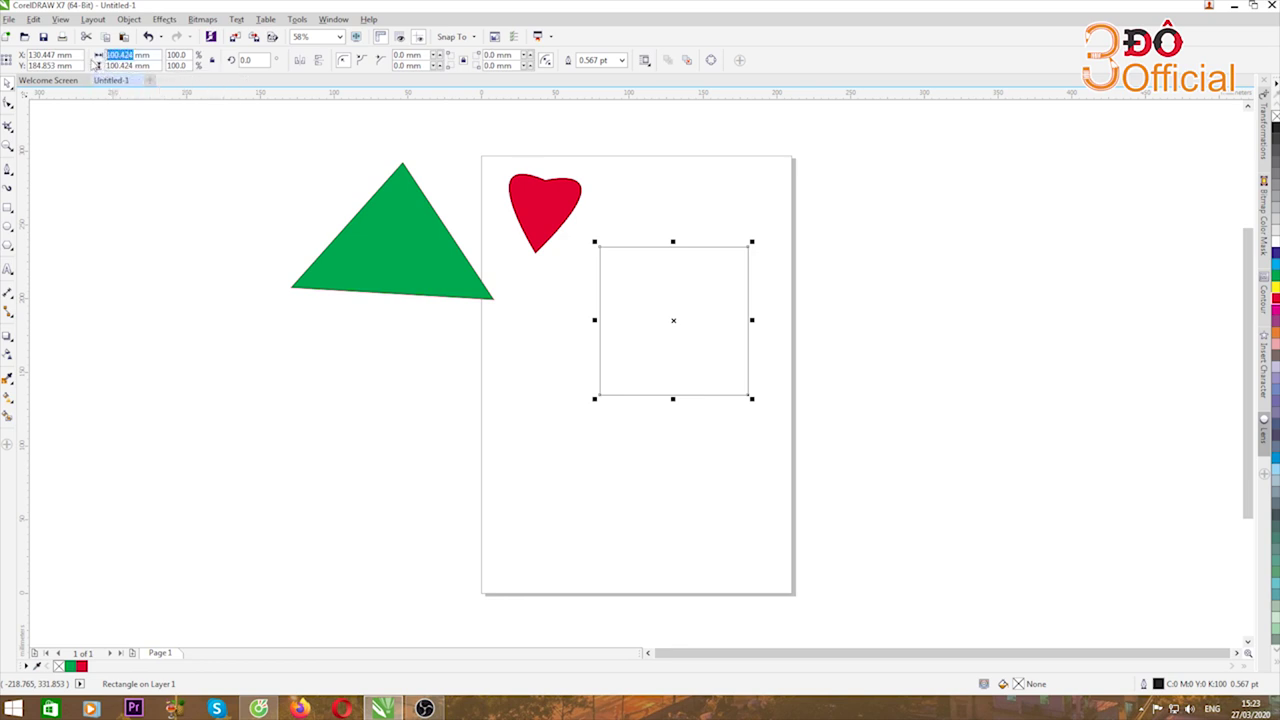
Set the square's width to 200 mm and move the resulting rectangle into the page's lower half.
text(2)
click(175, 236)
click(643, 314)
drag(643, 314, 601, 406)
click(231, 329)
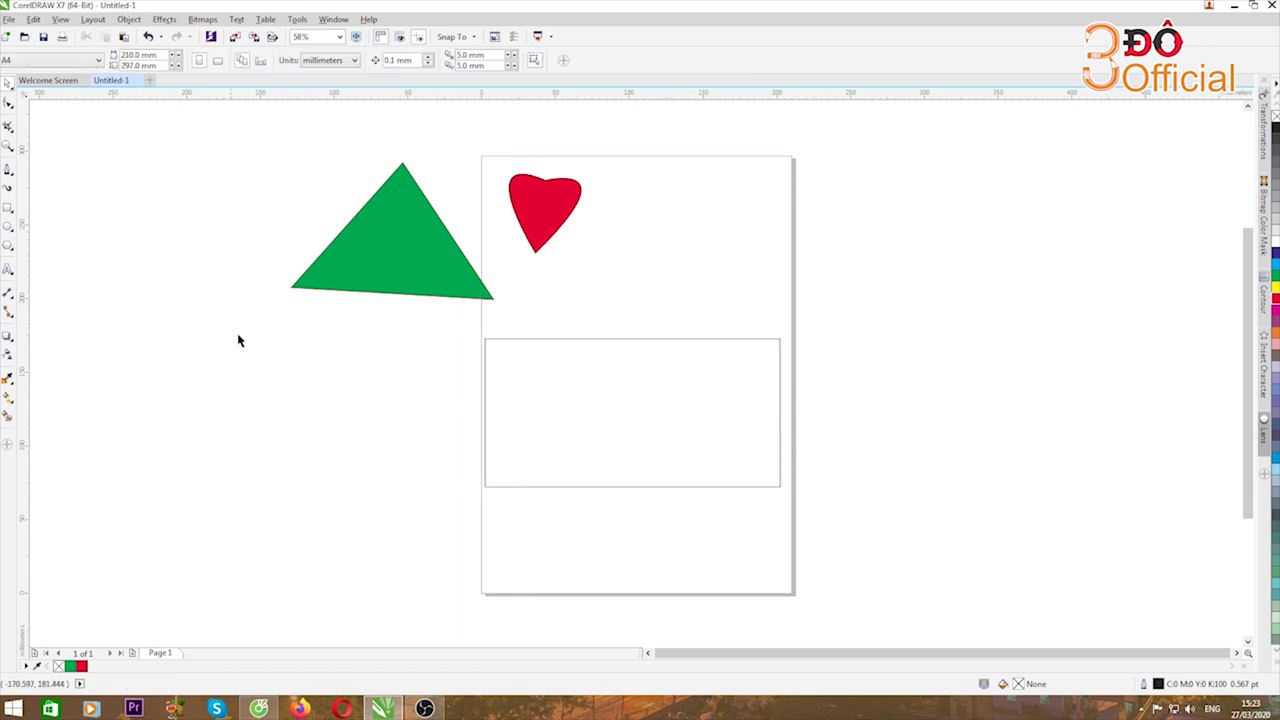
Switch the document units to centimeters and back to millimeters with nothing selected.
click(554, 404)
click(306, 403)
click(565, 398)
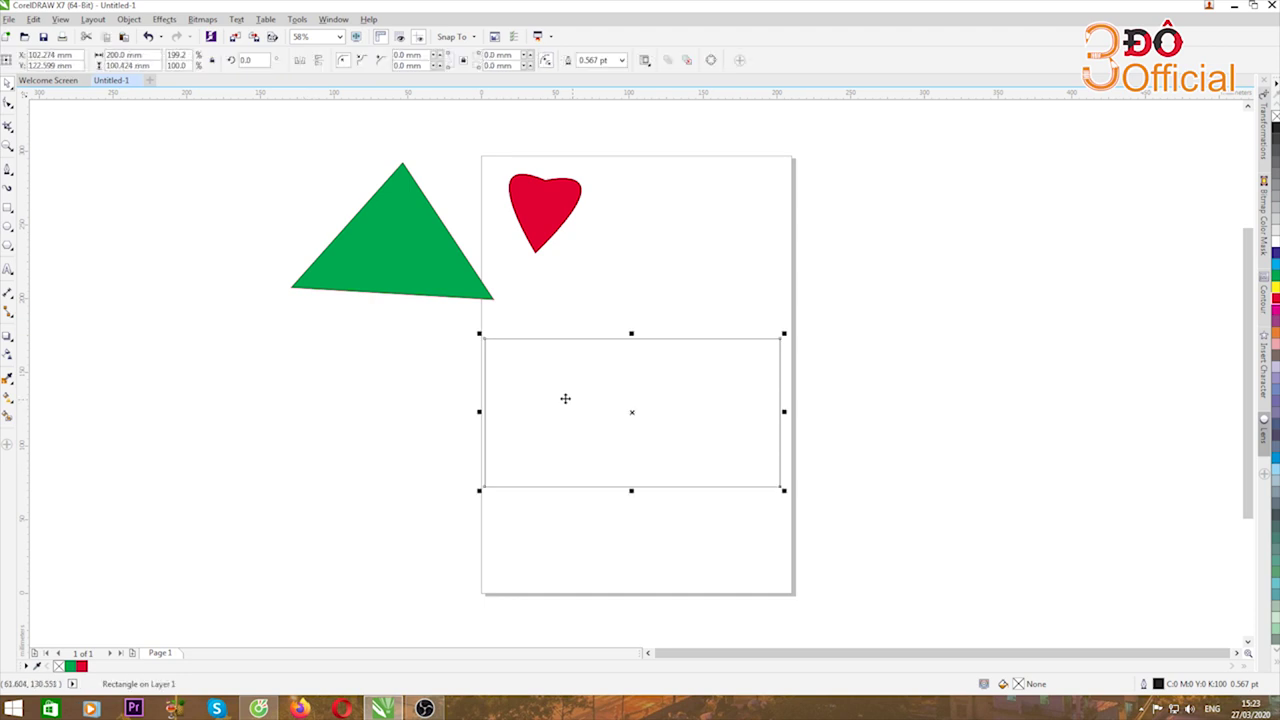
click(280, 397)
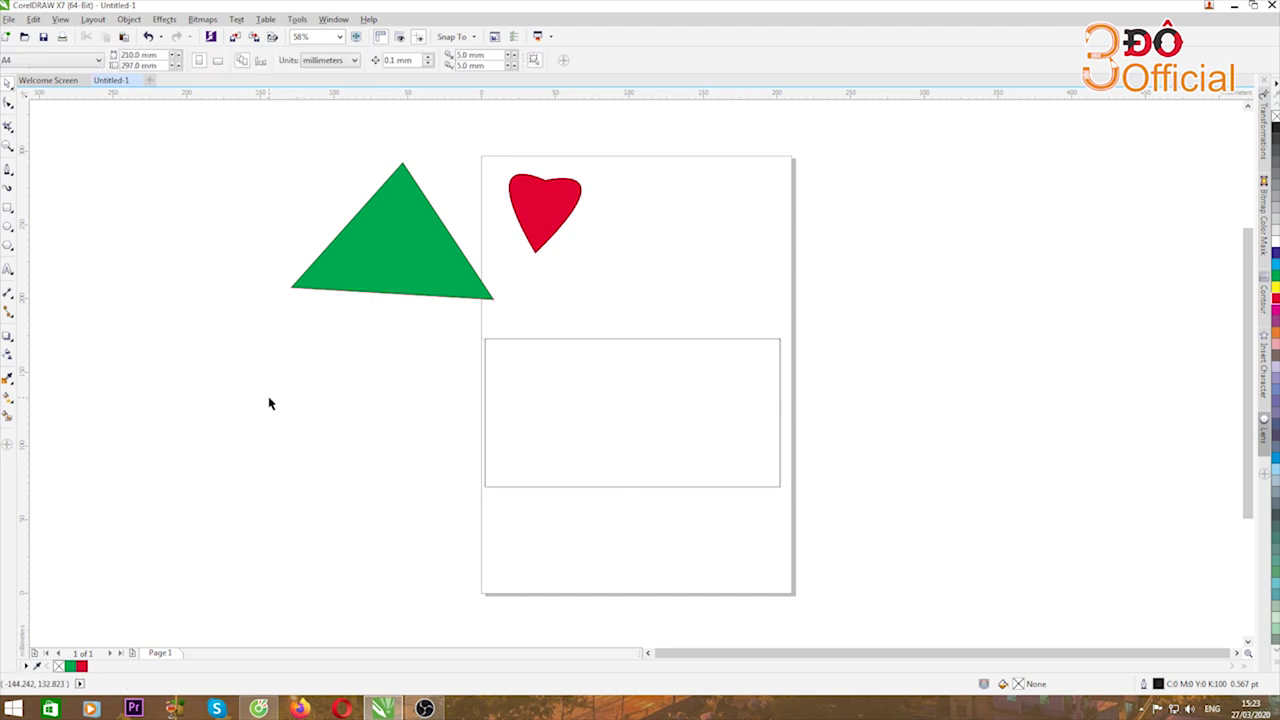
click(356, 61)
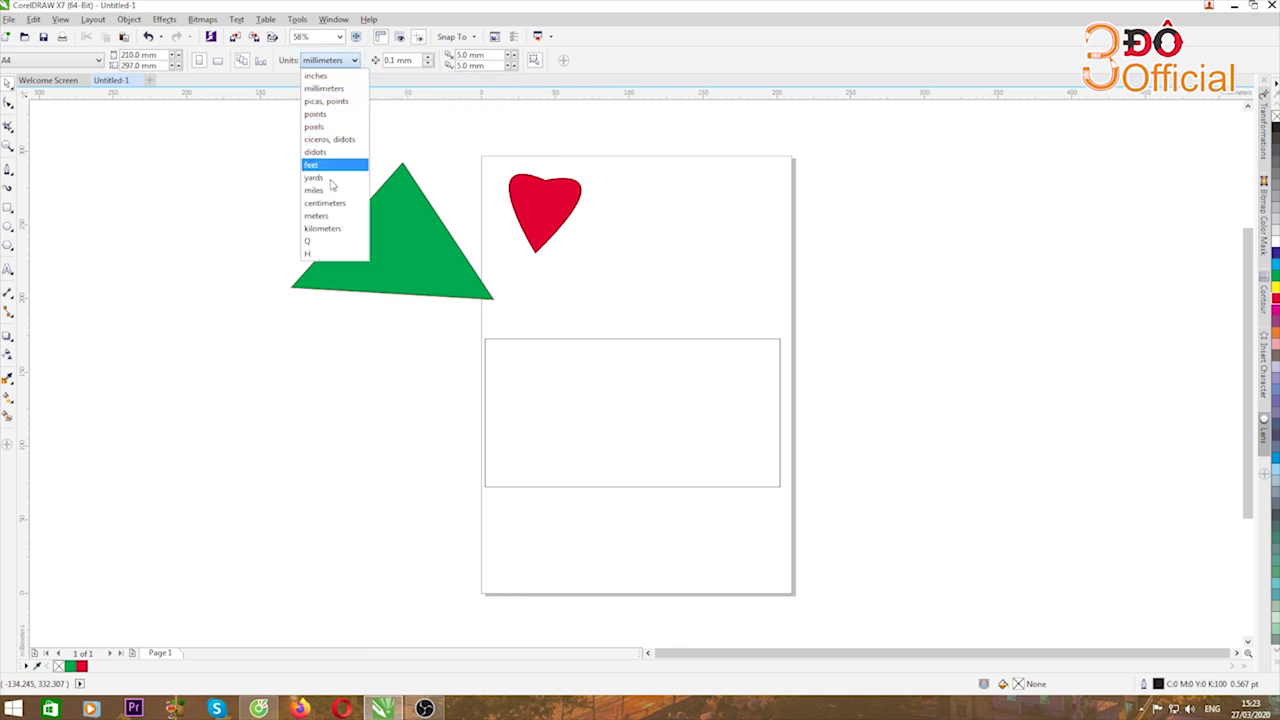
click(324, 204)
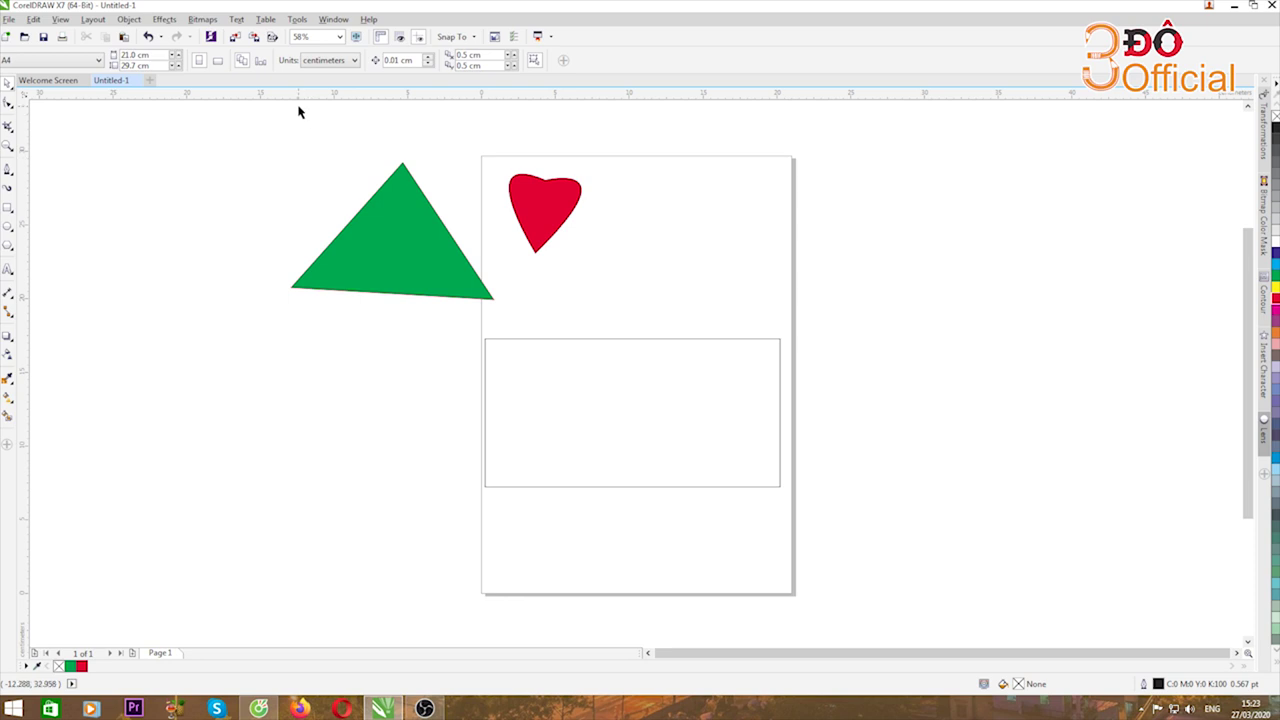
click(355, 61)
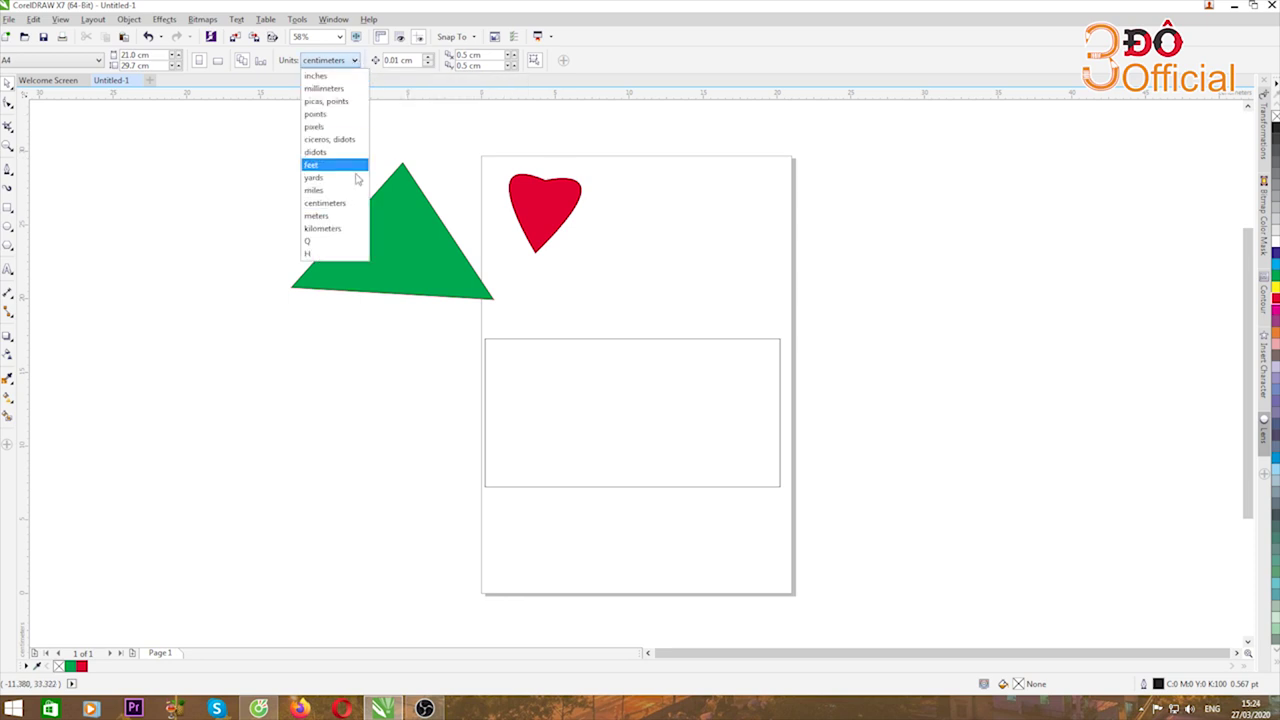
click(322, 89)
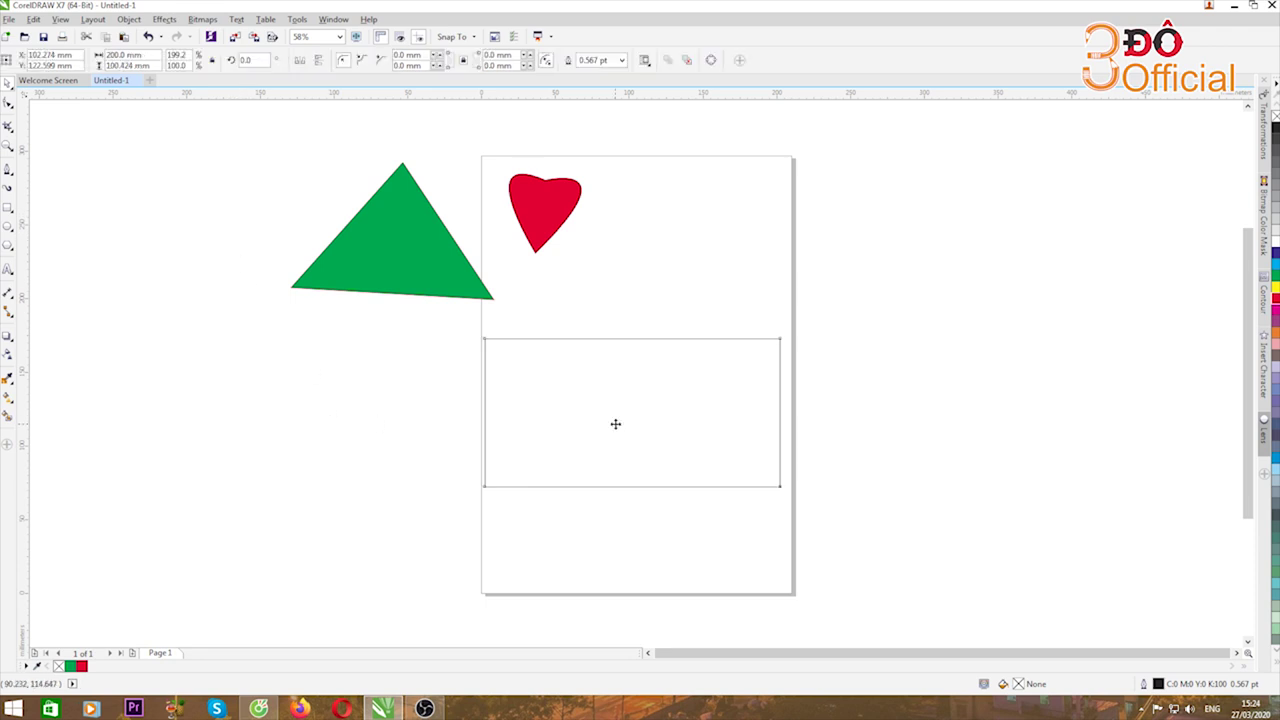
Move the rectangle off the page's left side, below the green triangle, and set its width to 5000 mm.
drag(614, 423, 688, 366)
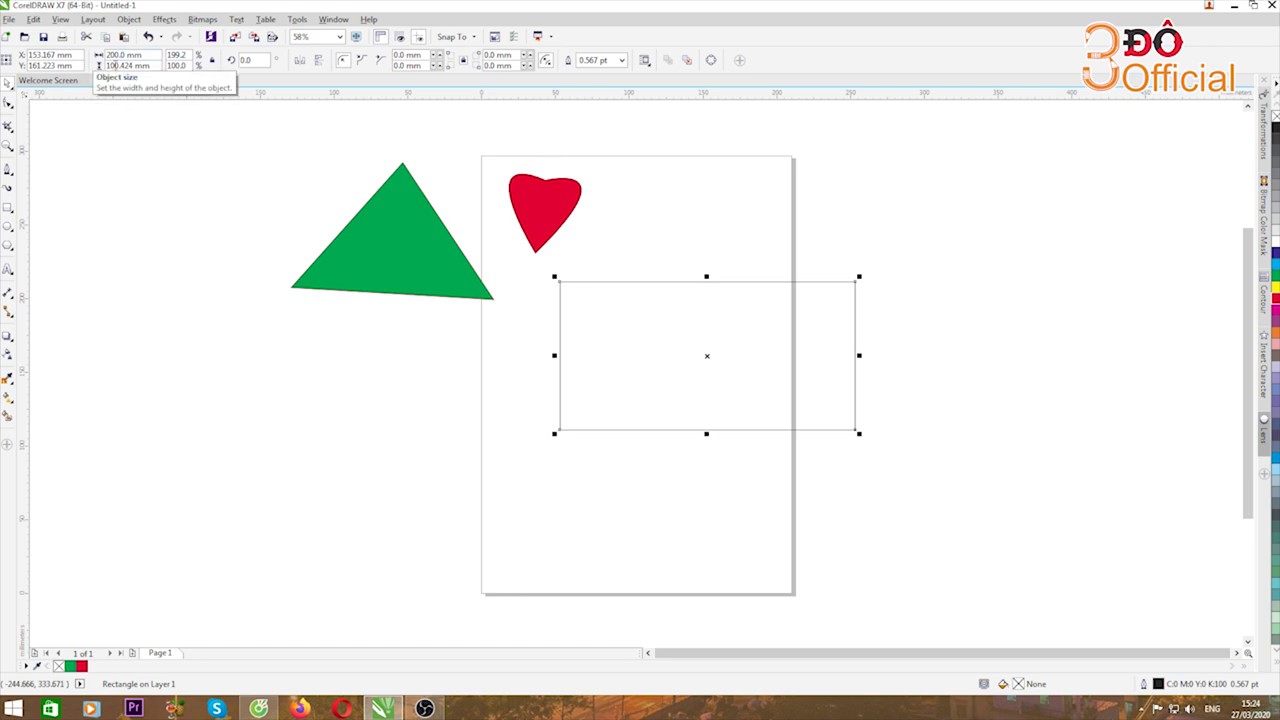
drag(714, 357, 384, 421)
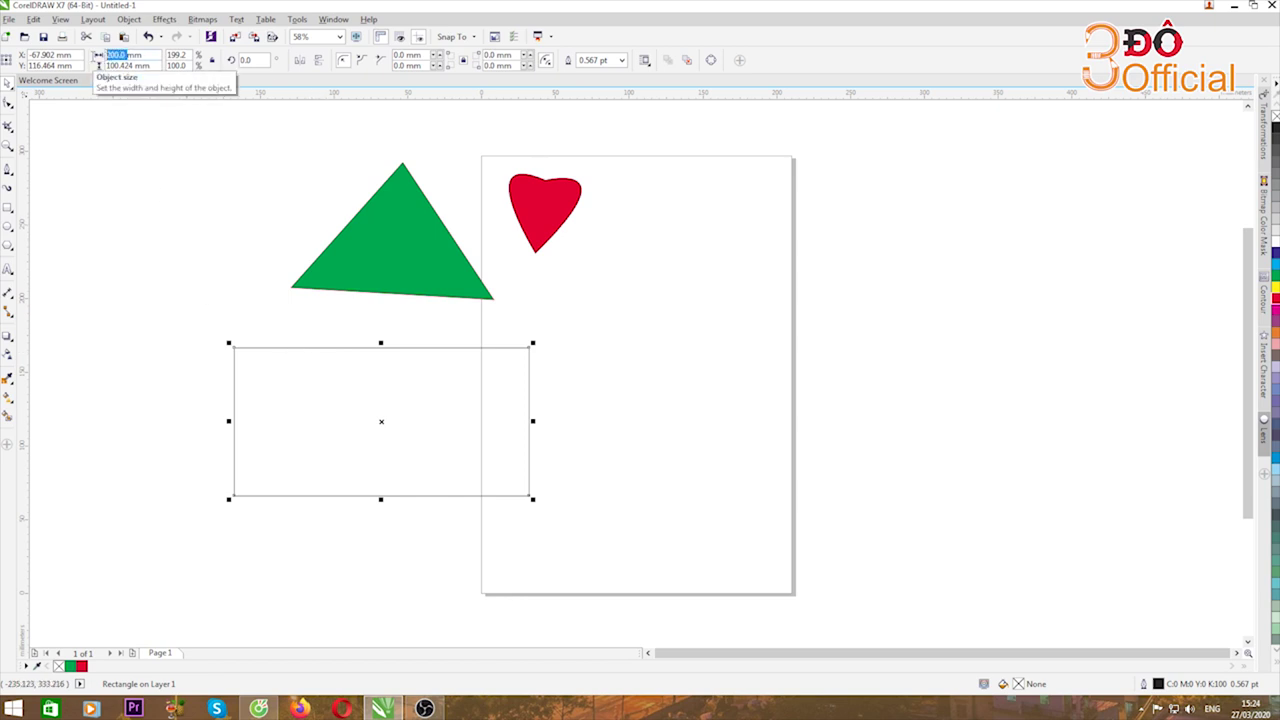
text(5,)
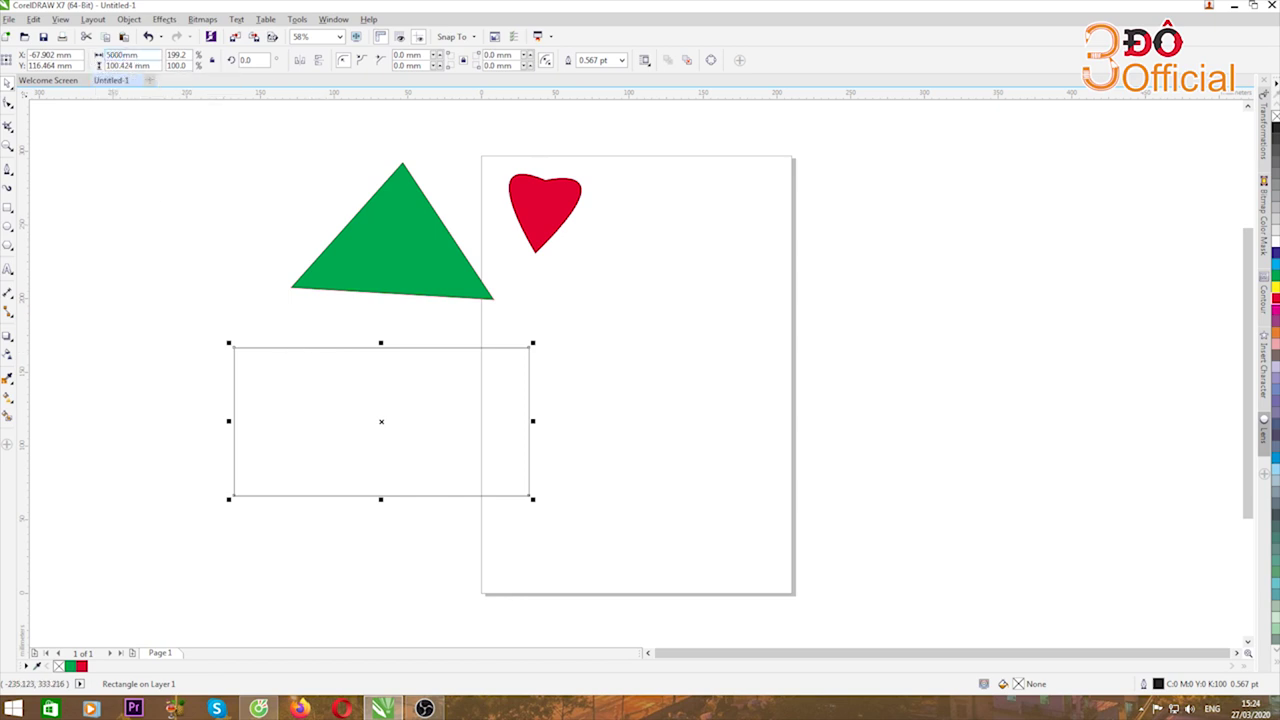
text(000)
key(Return)
Move the long rectangle above the page and fill it with red.
scroll(570, 405, down, 5)
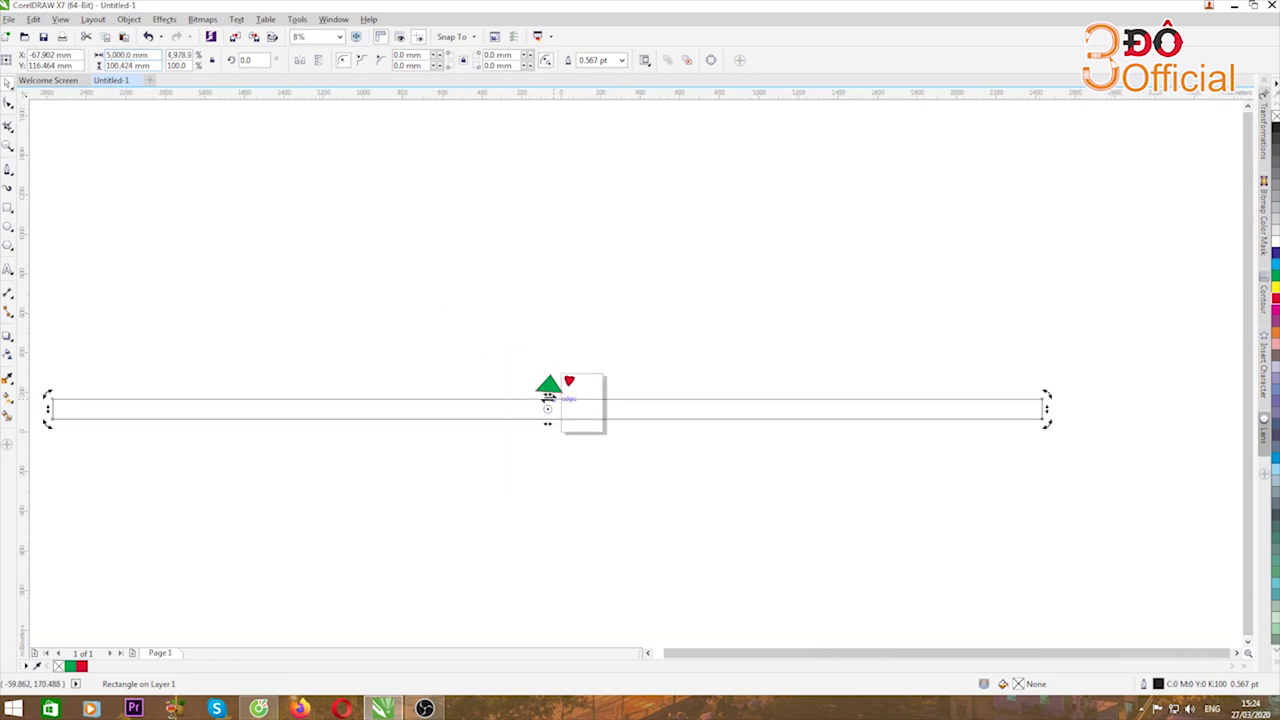
drag(160, 414, 230, 284)
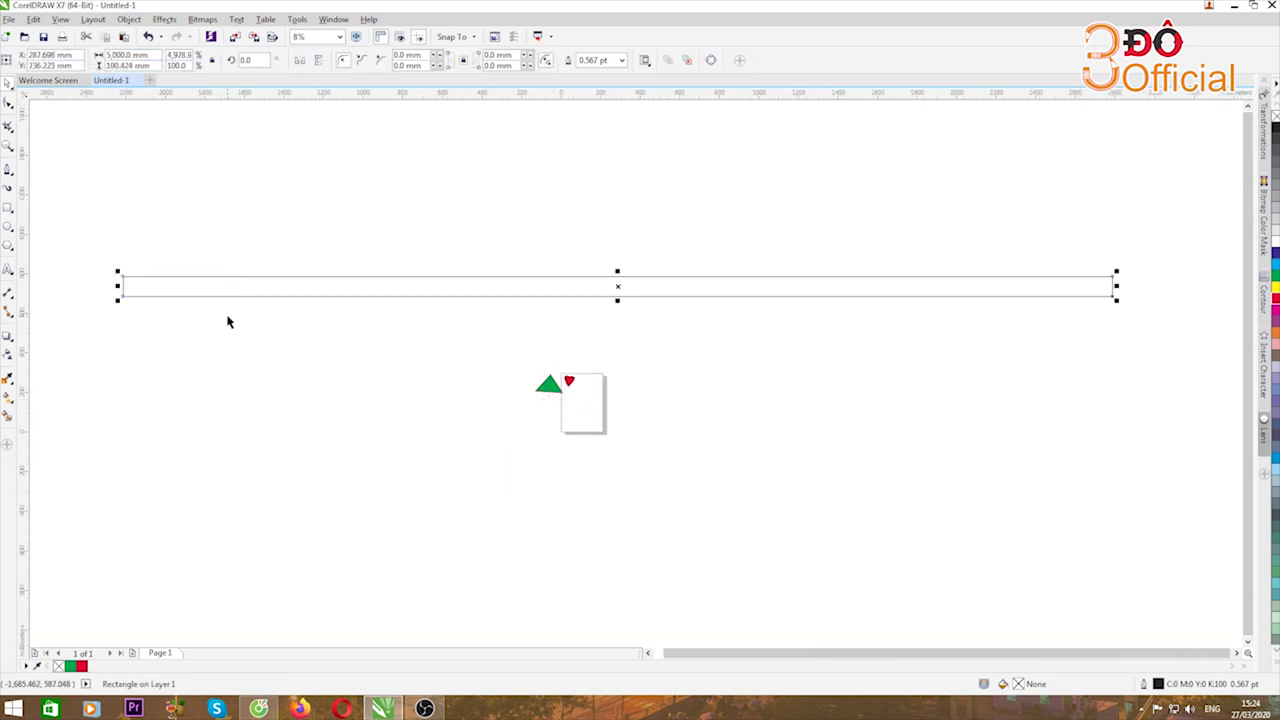
click(1274, 312)
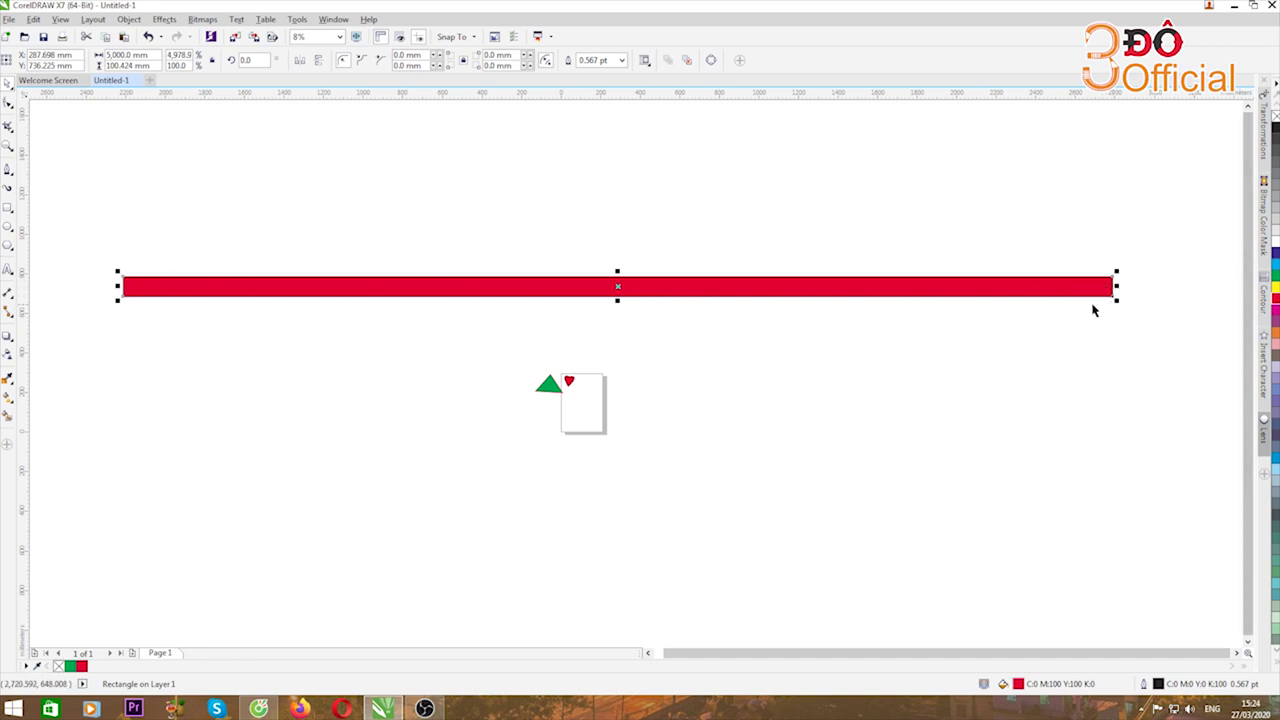
Delete the long red rectangle above the page.
click(81, 237)
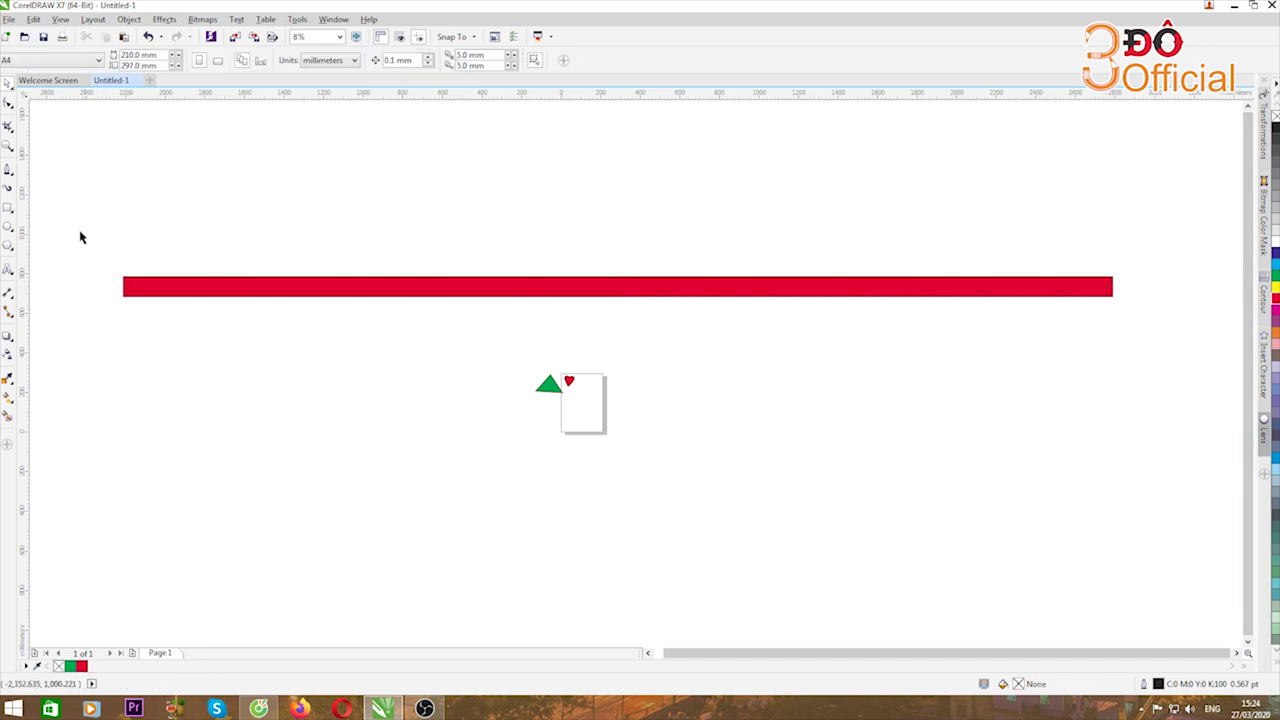
drag(68, 229, 1159, 346)
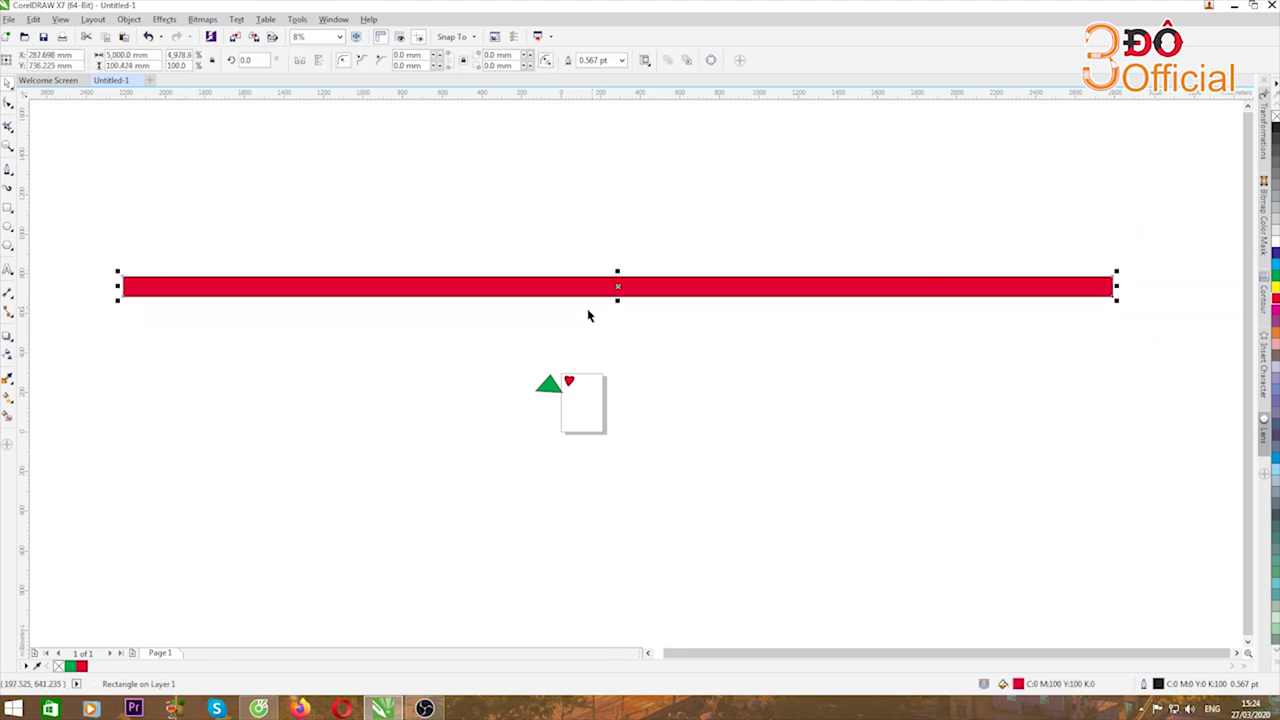
key(Delete)
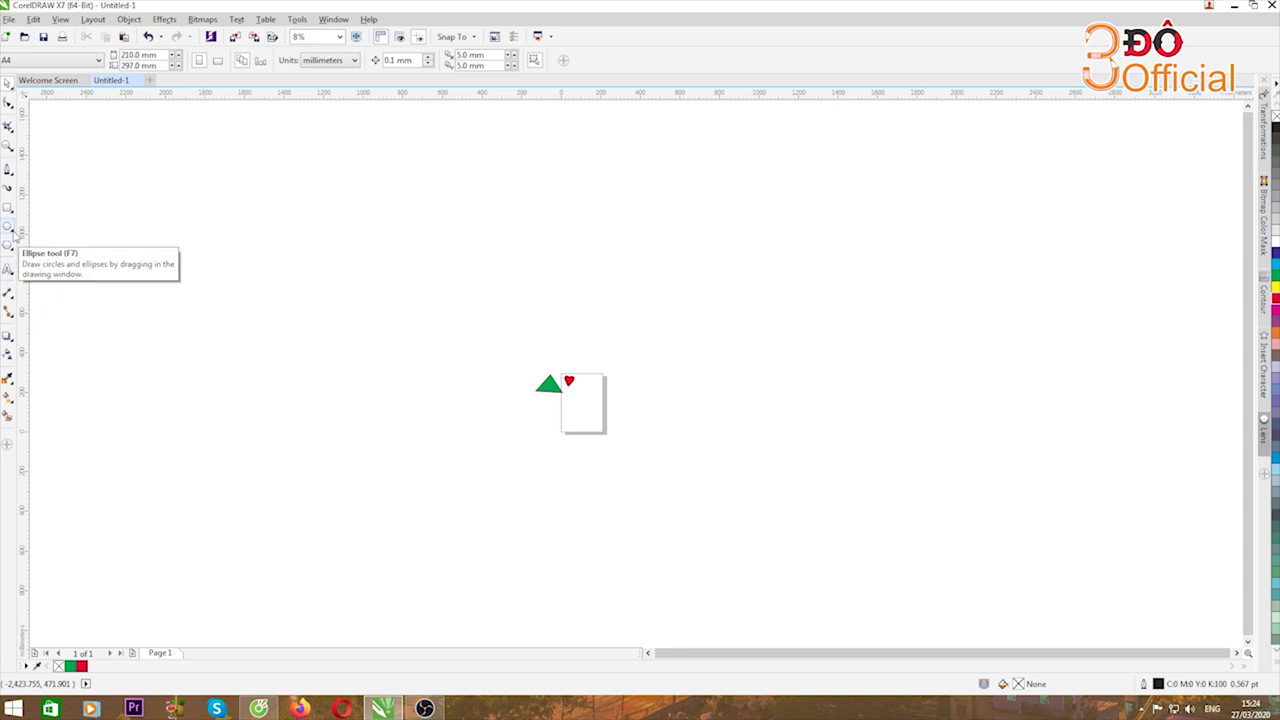
Draw a wide ellipse about 1294 mm by 362 mm above the page.
click(13, 233)
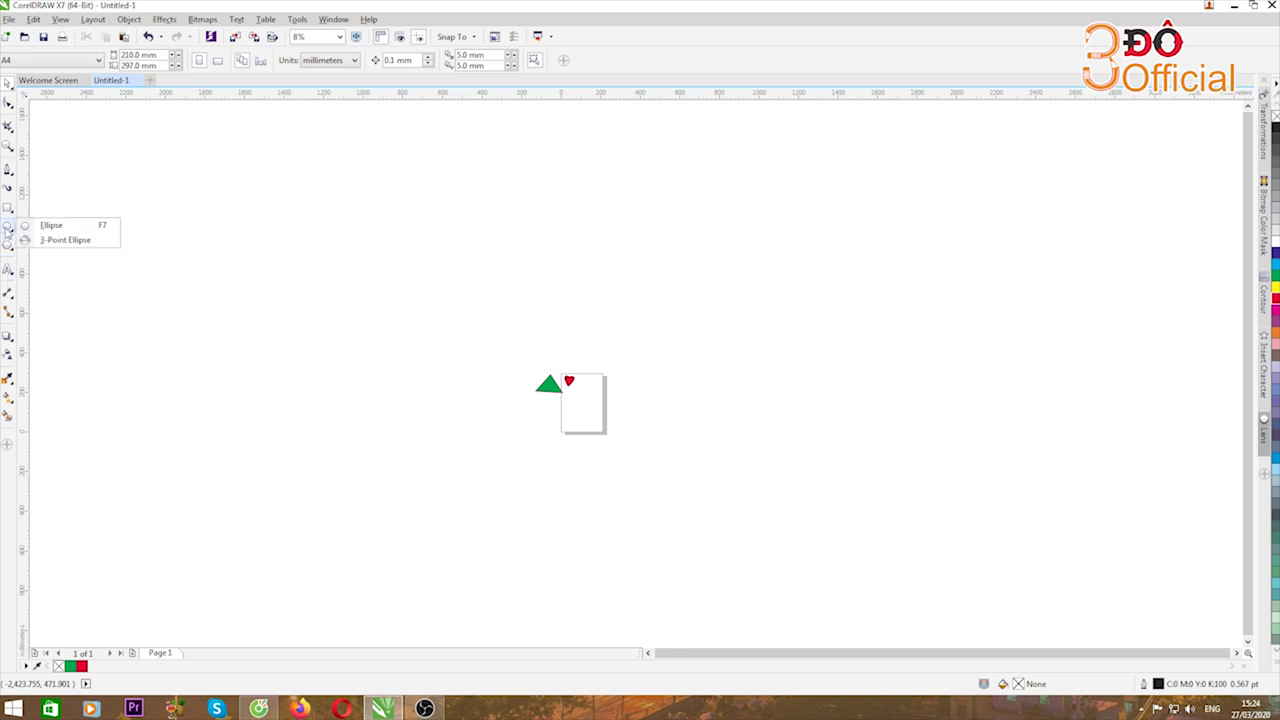
click(8, 228)
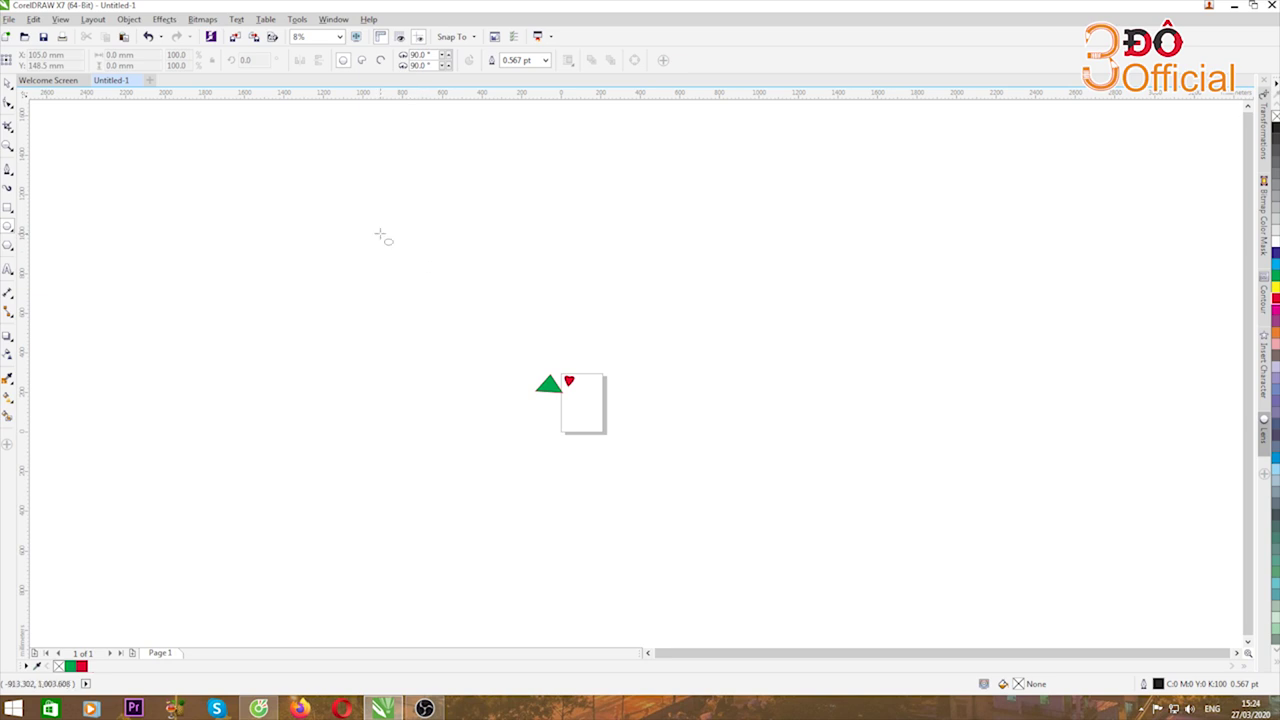
drag(380, 234, 640, 309)
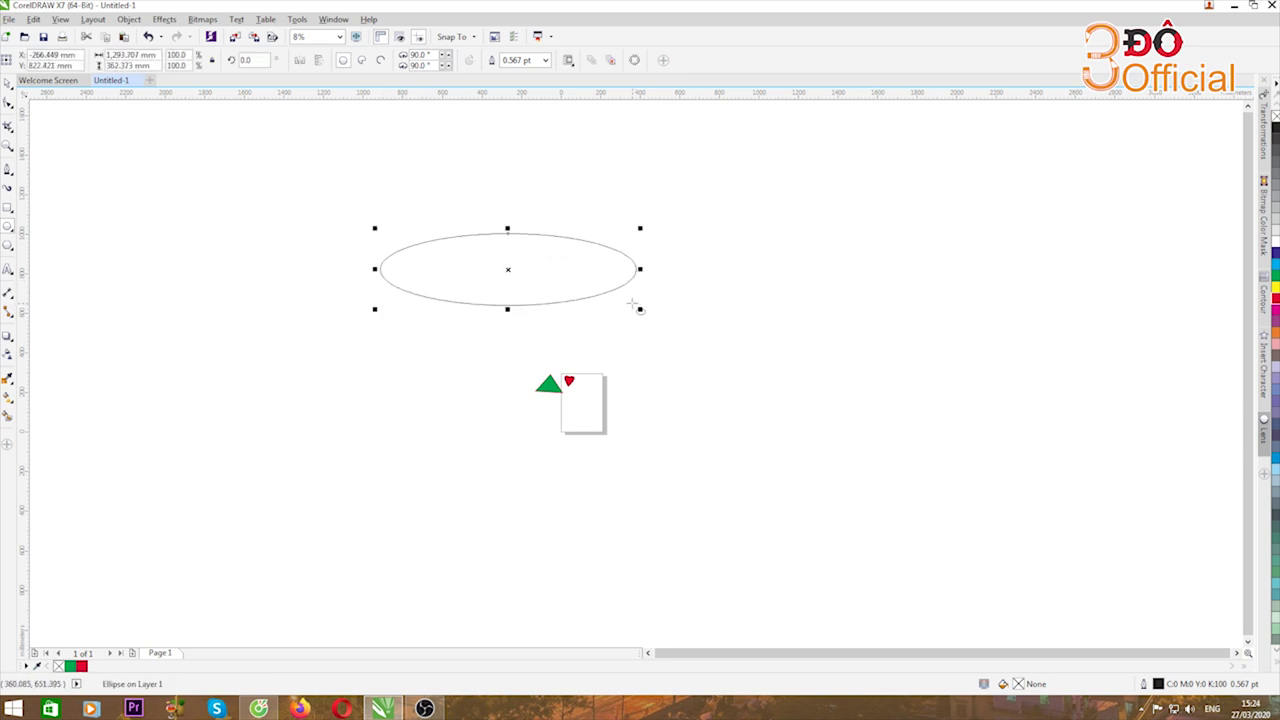
Draw a circle about 779 mm in diameter right of the page and move it to the lower left of the ellipse.
drag(682, 309, 753, 412)
drag(776, 456, 837, 462)
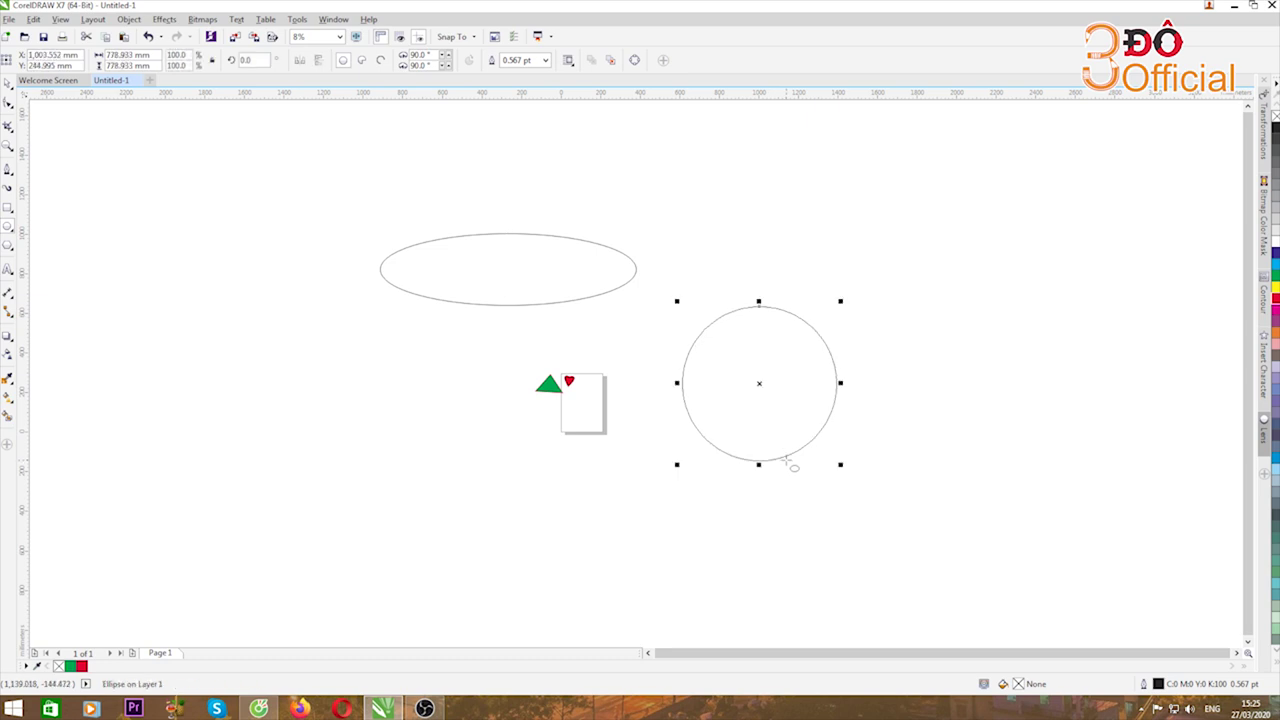
drag(759, 383, 319, 353)
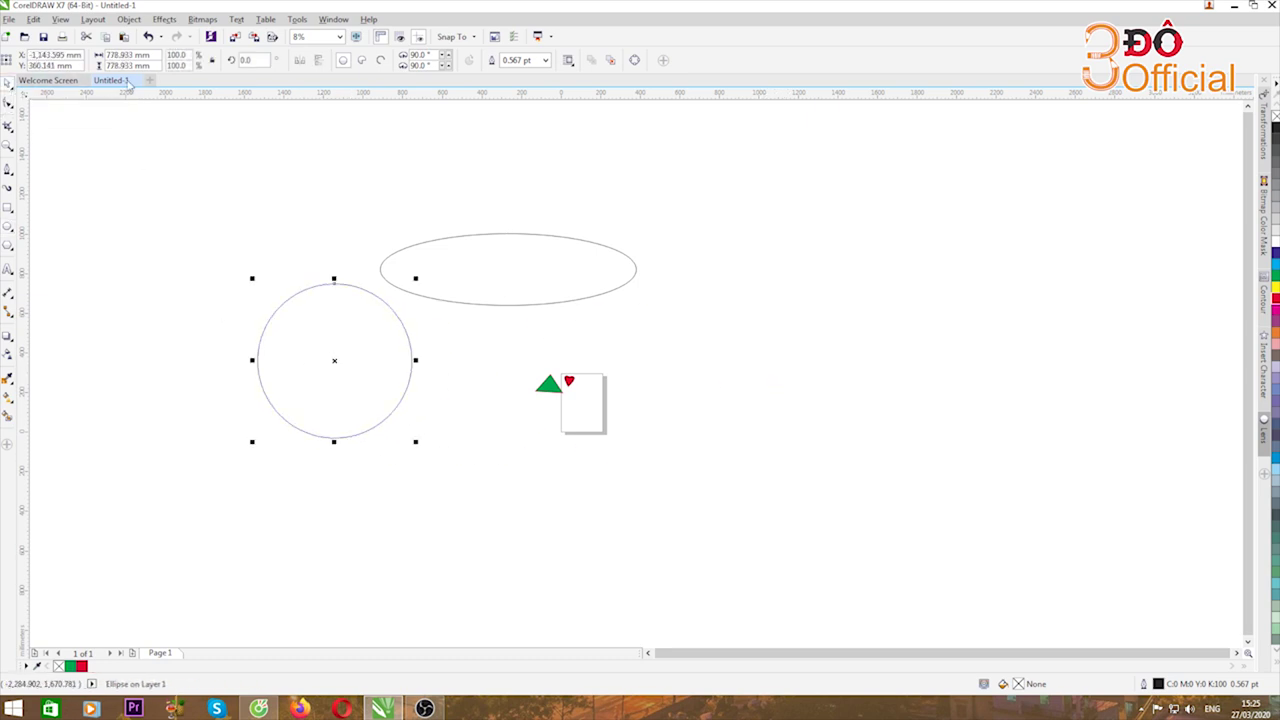
Set the selected circle's width and height to 100 mm each.
drag(134, 55, 95, 61)
text(100mm)
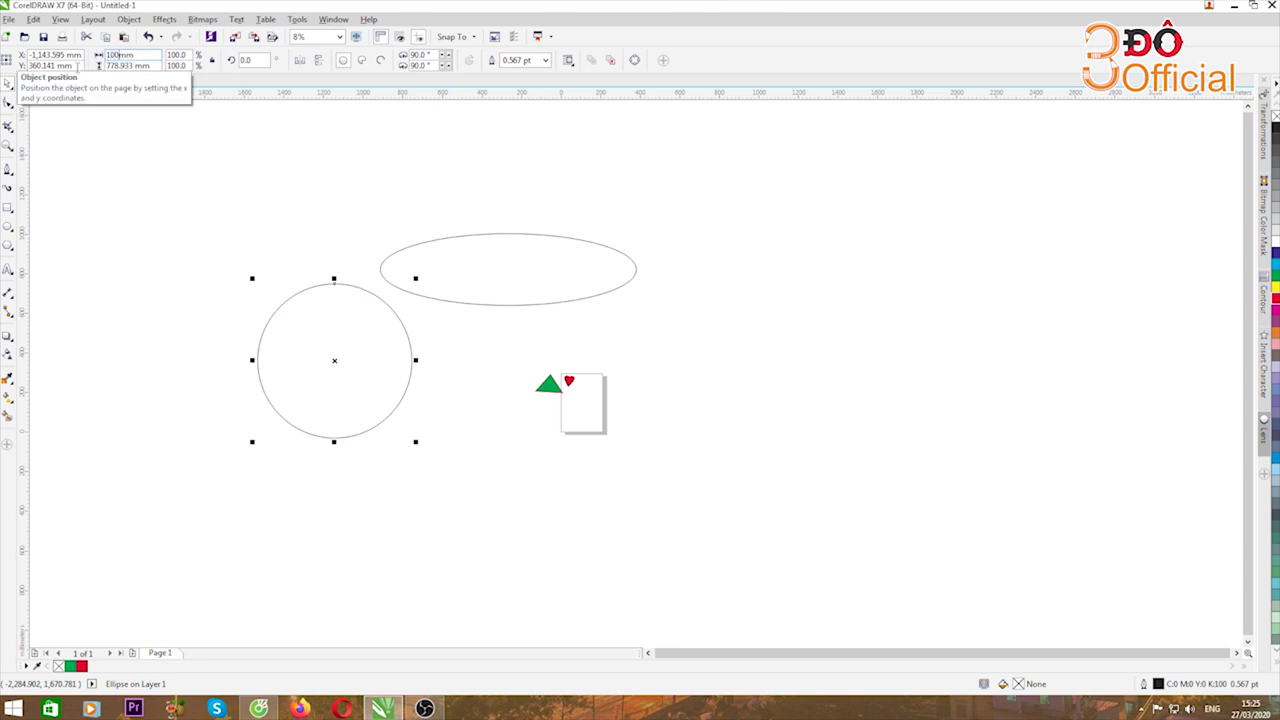
drag(134, 65, 91, 68)
text(100mm)
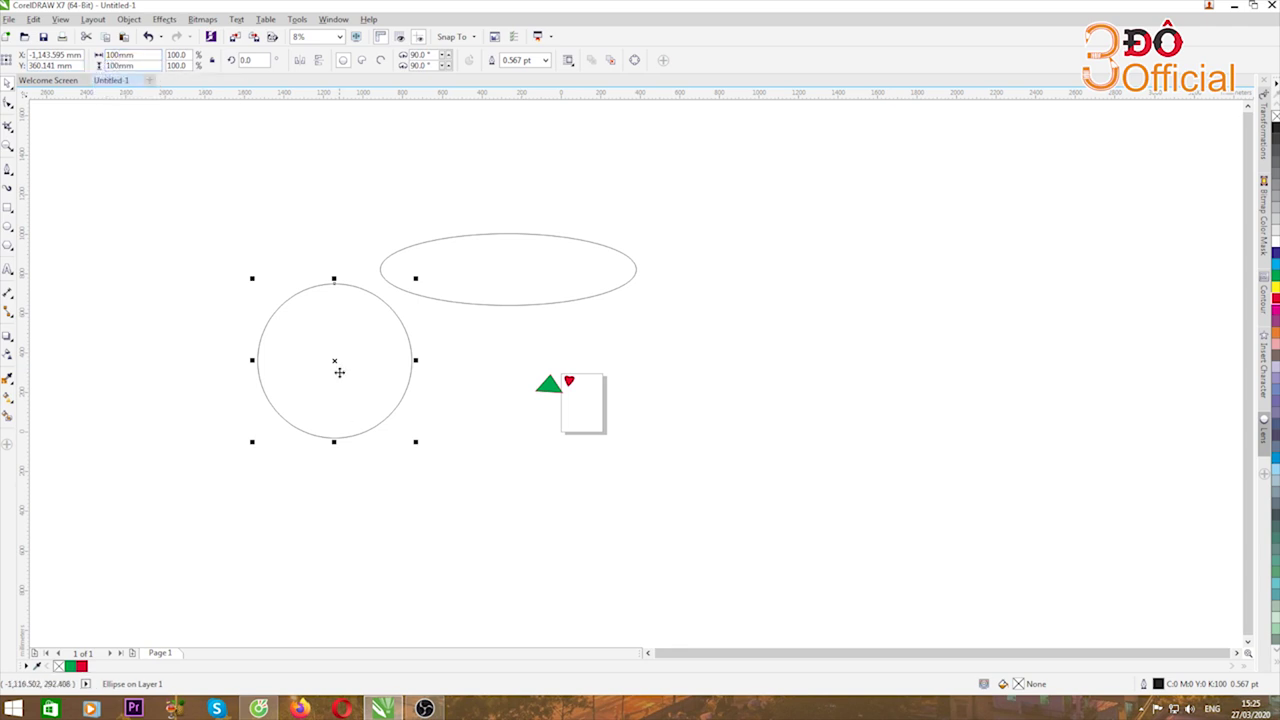
key(Return)
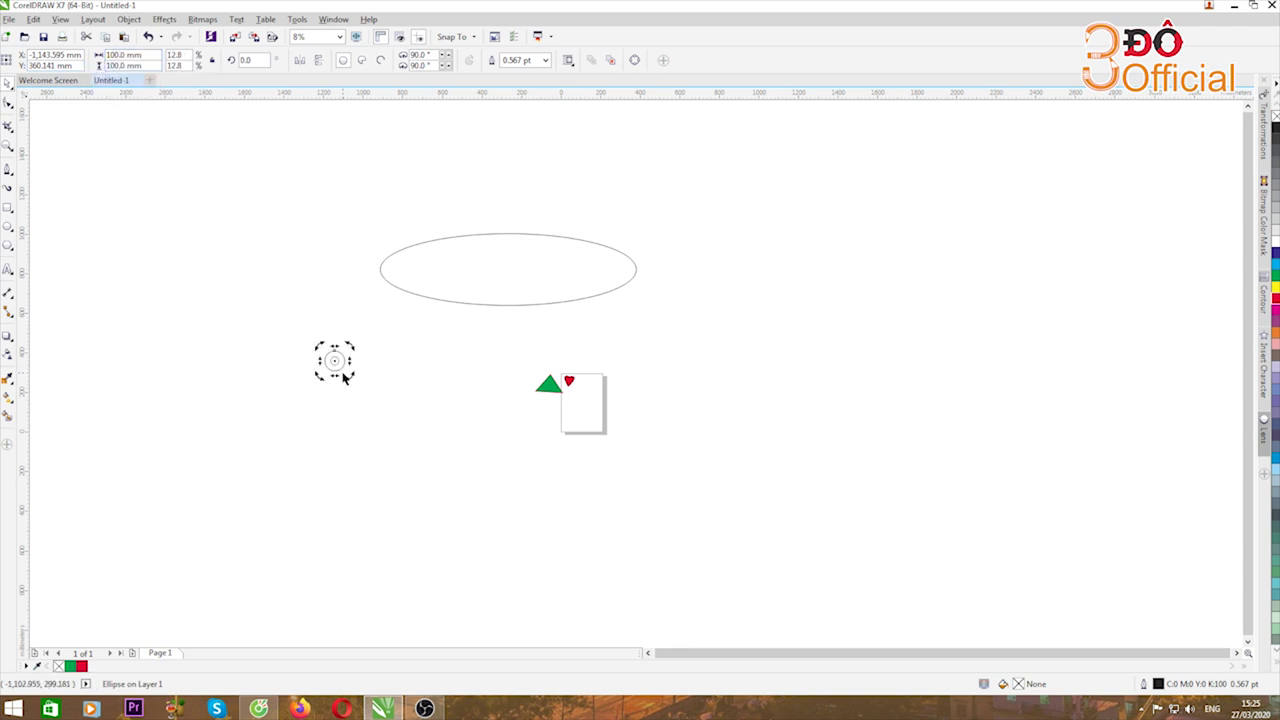
Move the small circle to the right, beneath the ellipse, and fill it with red.
click(334, 367)
click(334, 362)
drag(334, 362, 417, 351)
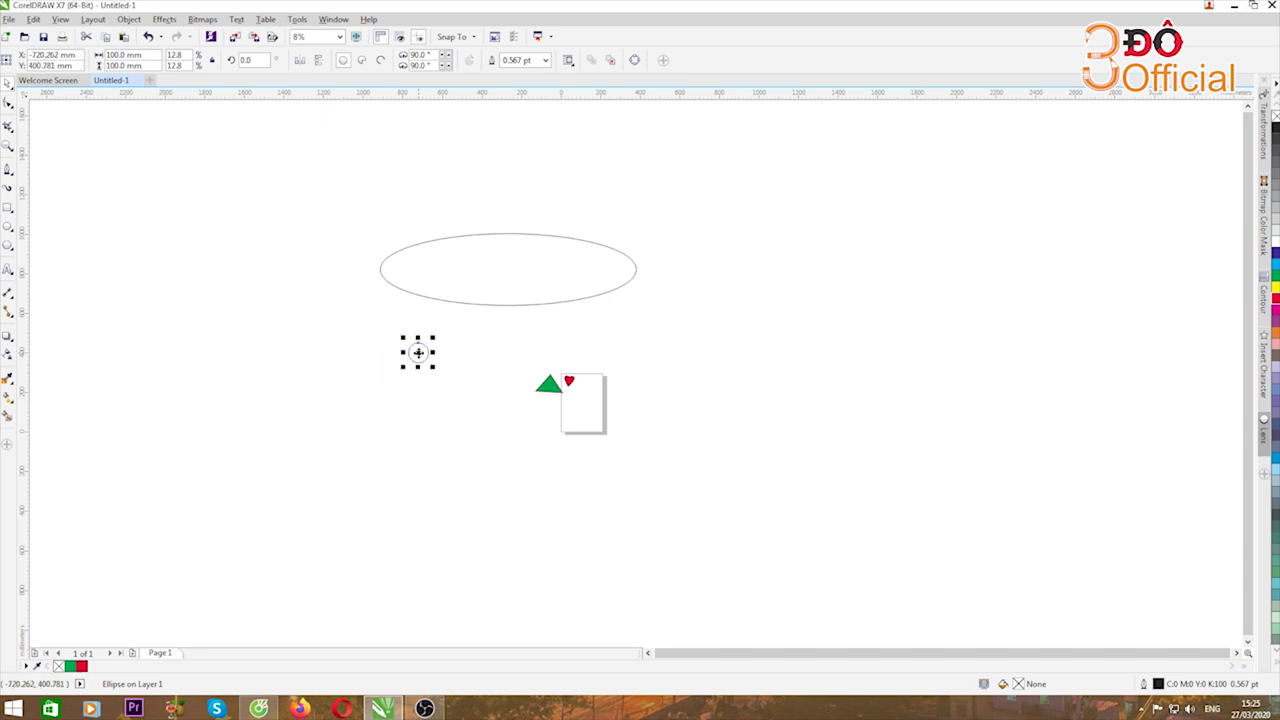
scroll(417, 351, up, 3)
scroll(415, 351, down, 2)
click(389, 374)
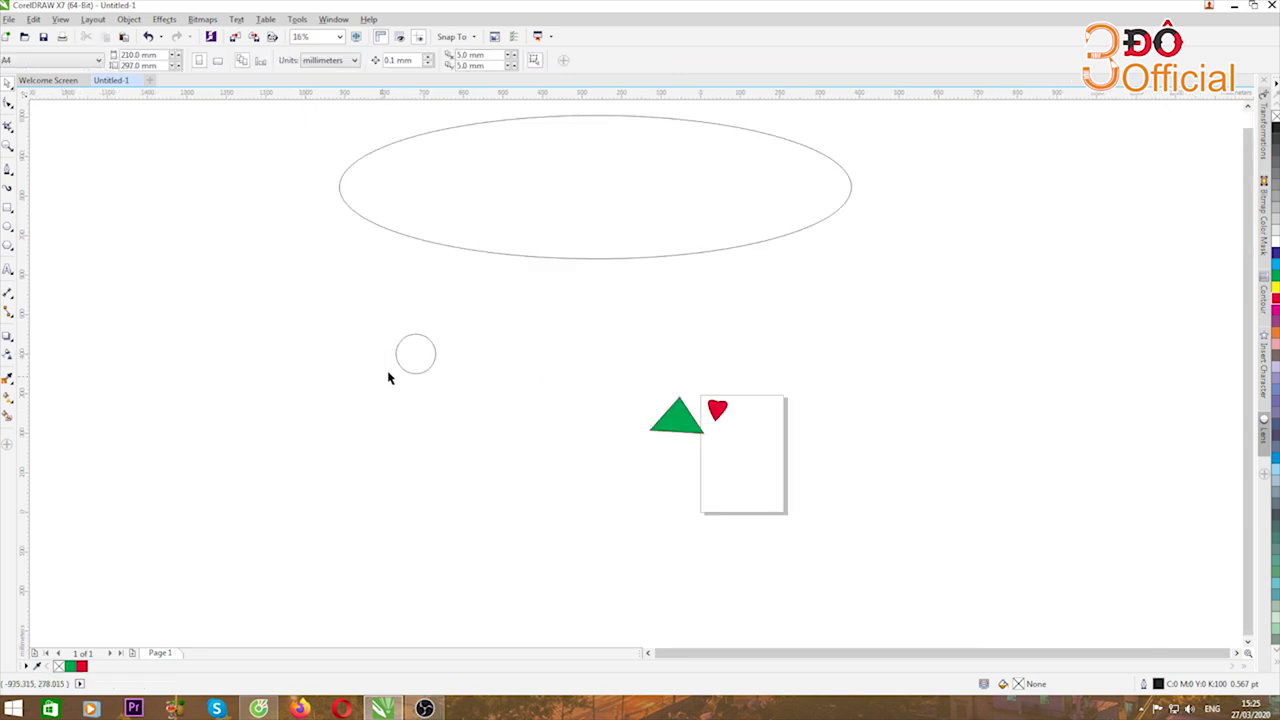
click(420, 351)
drag(420, 351, 499, 329)
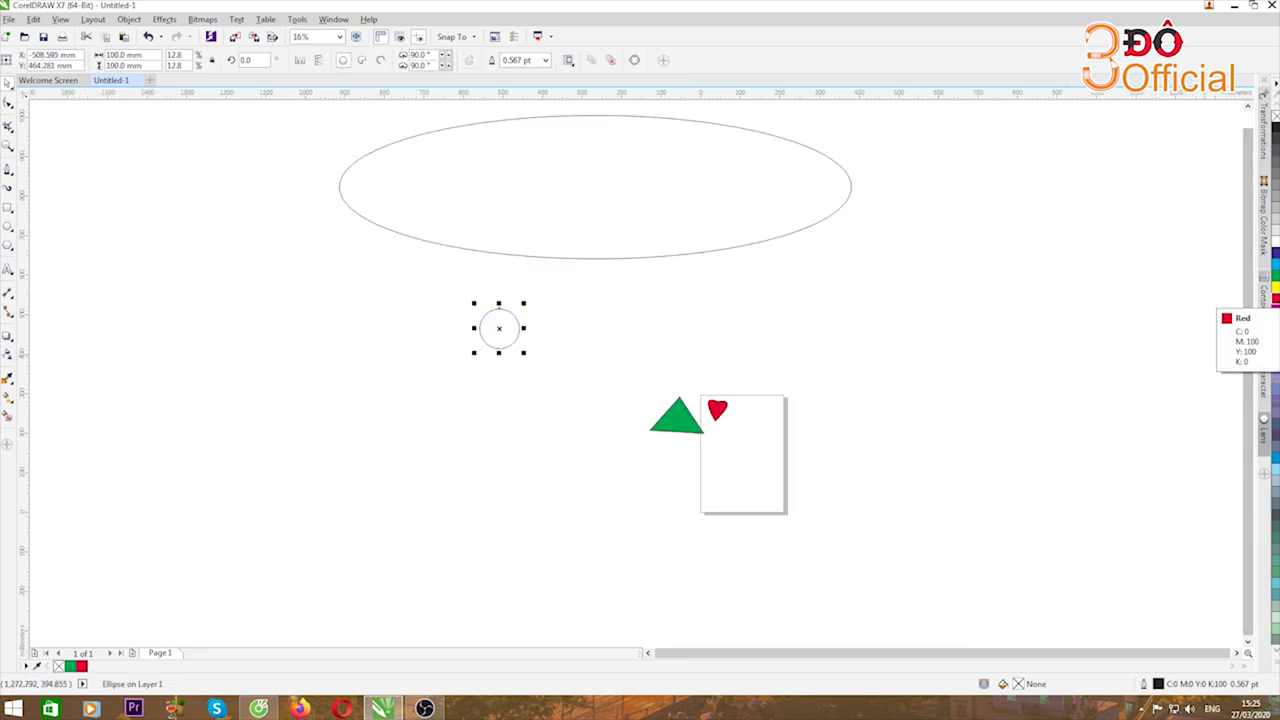
click(1275, 303)
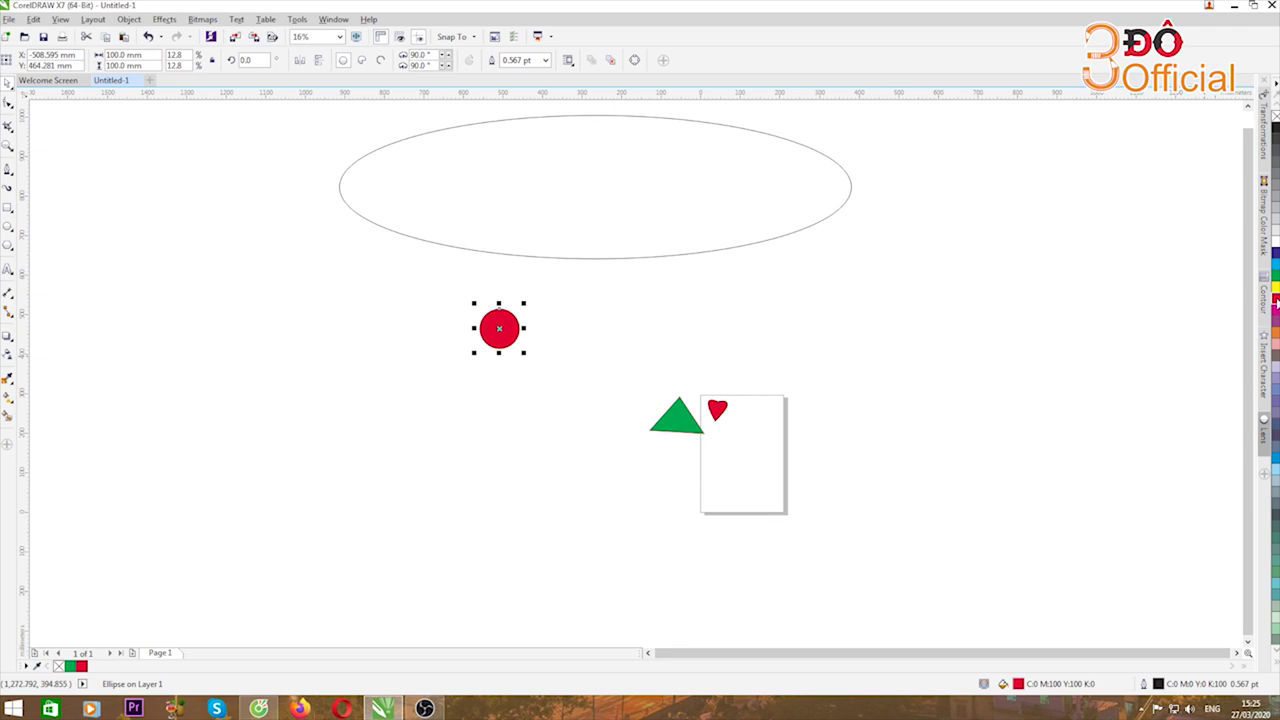
click(403, 400)
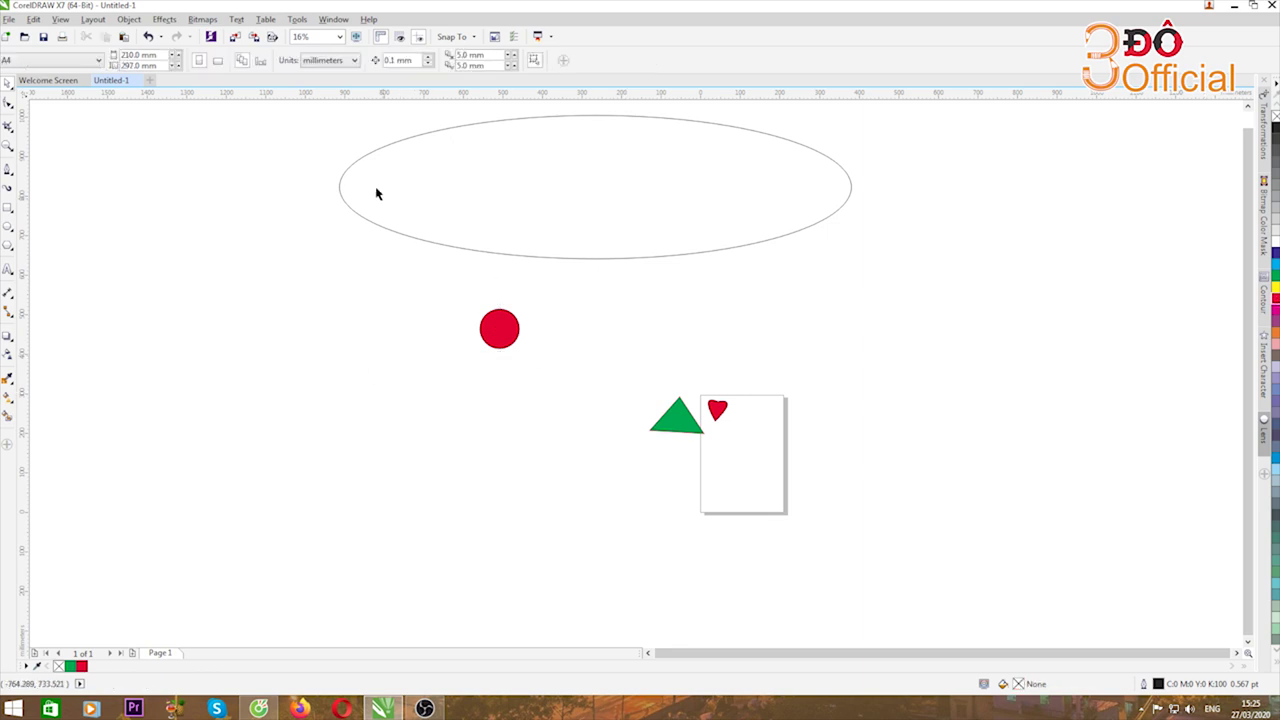
Delete the large ellipse and the red circle beneath it.
click(455, 188)
key(Delete)
drag(417, 271, 640, 358)
key(Delete)
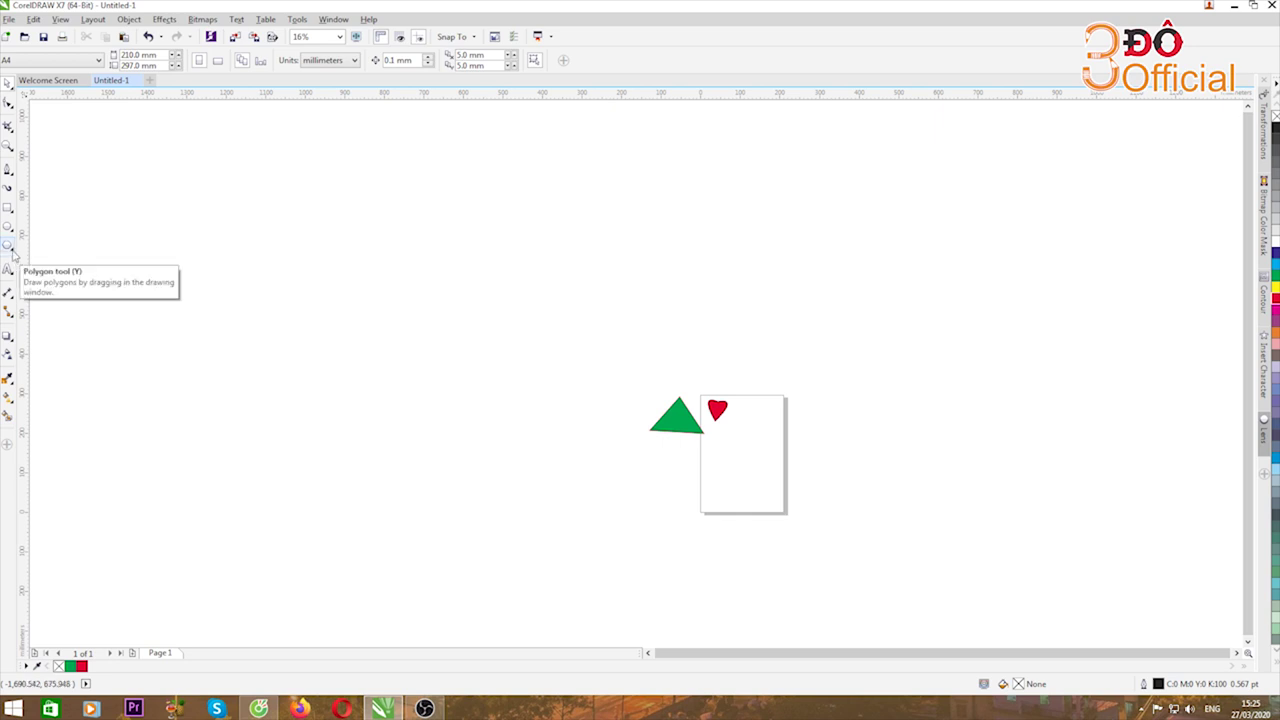
Draw a five-sided polygon about 488 mm by 343 mm to the upper left of the page with the Polygon tool.
click(13, 253)
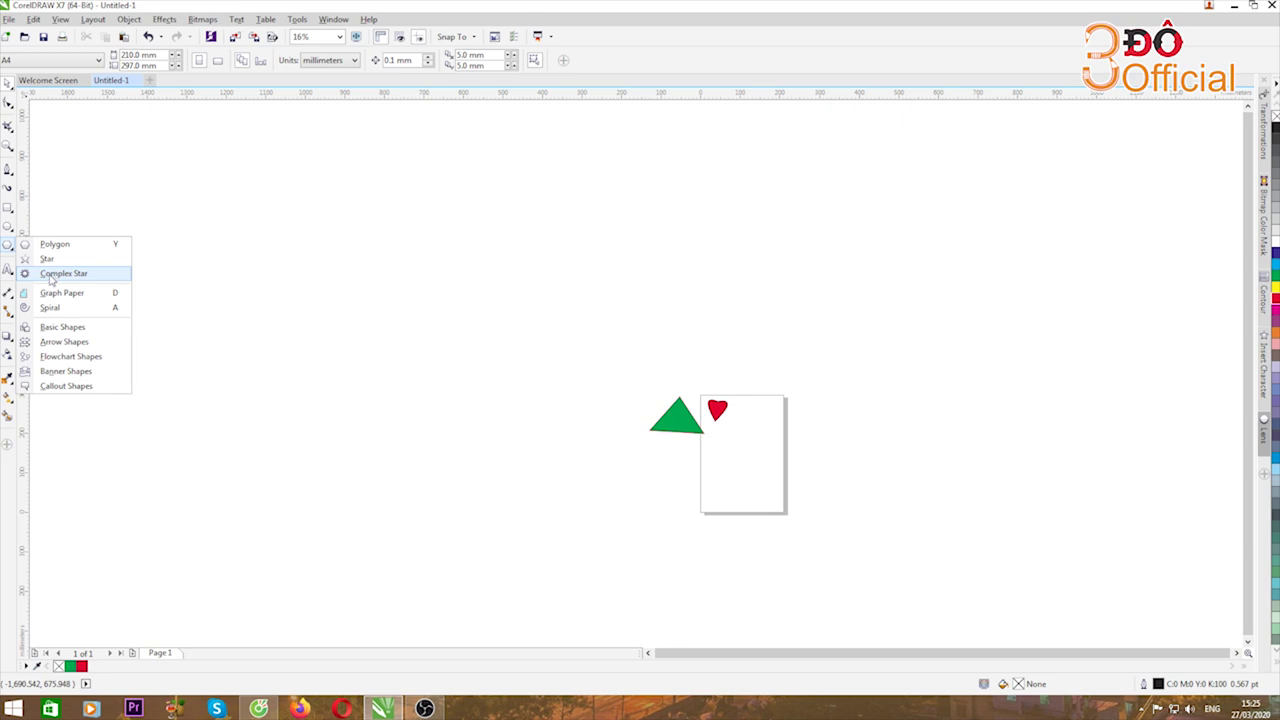
click(50, 244)
drag(233, 236, 434, 390)
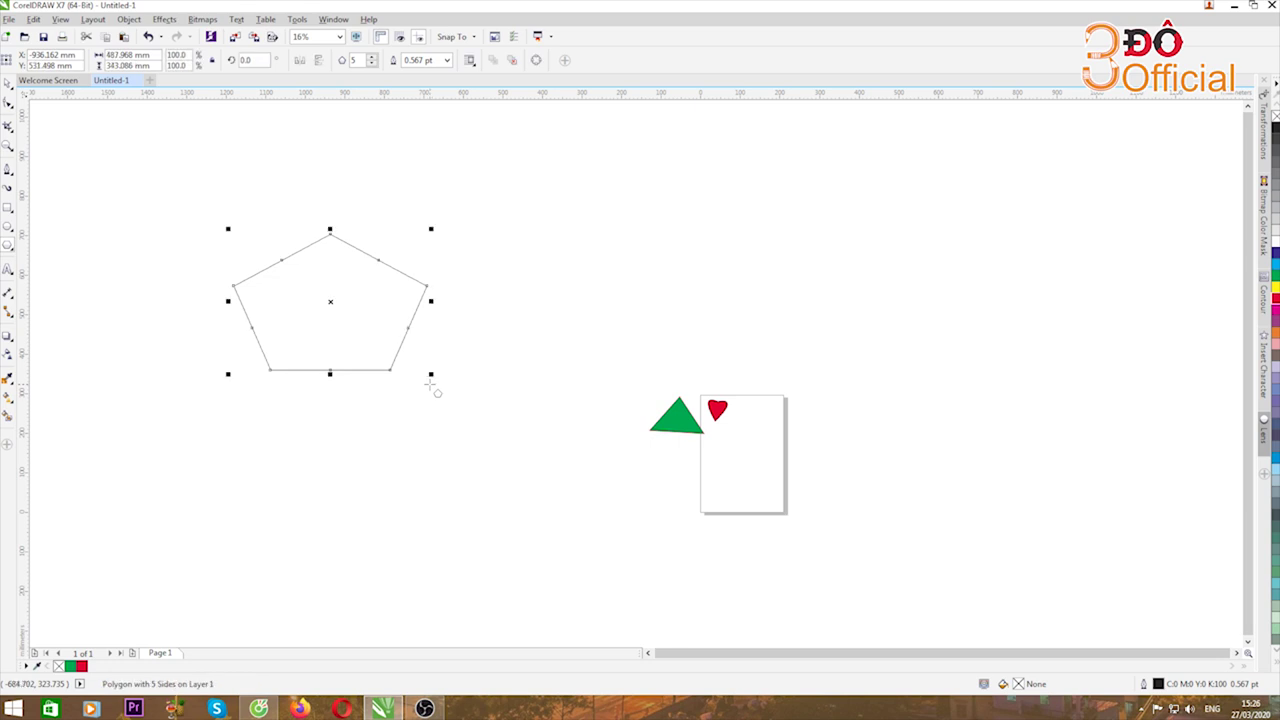
Change the polygon to six sides and stretch it downward to about 437 mm high.
click(11, 88)
drag(330, 373, 330, 382)
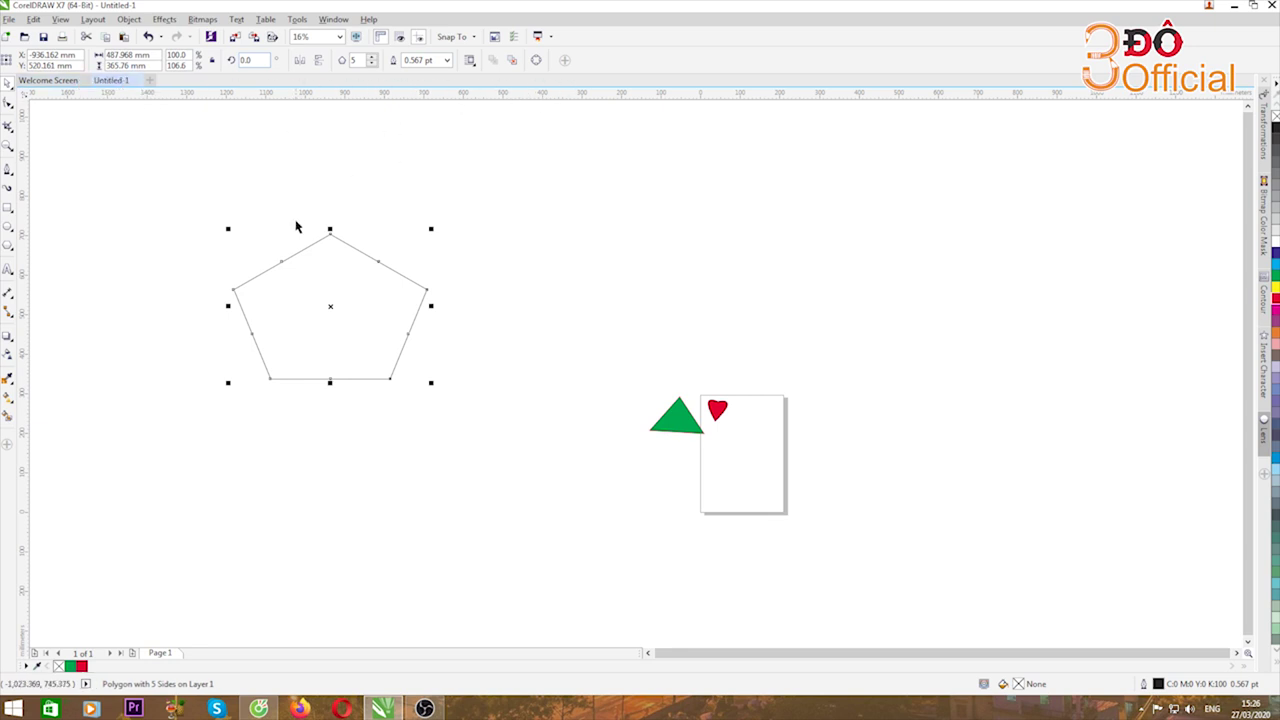
click(373, 58)
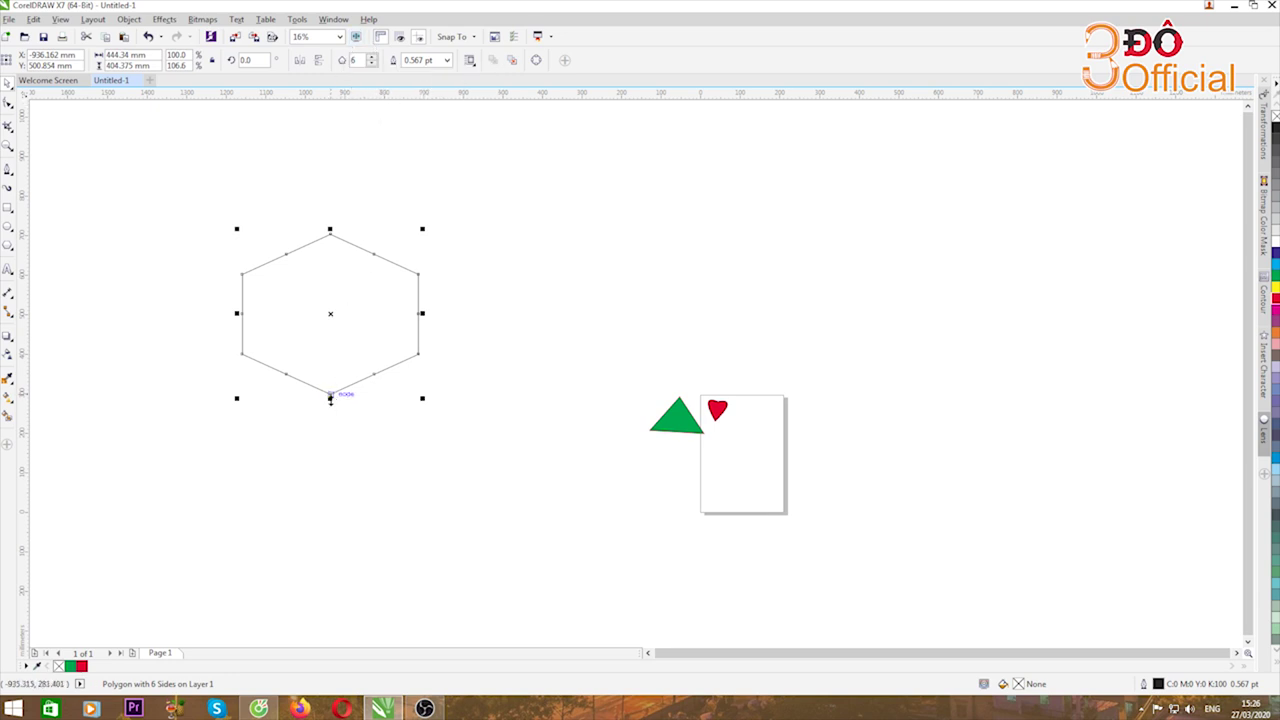
drag(330, 398, 330, 410)
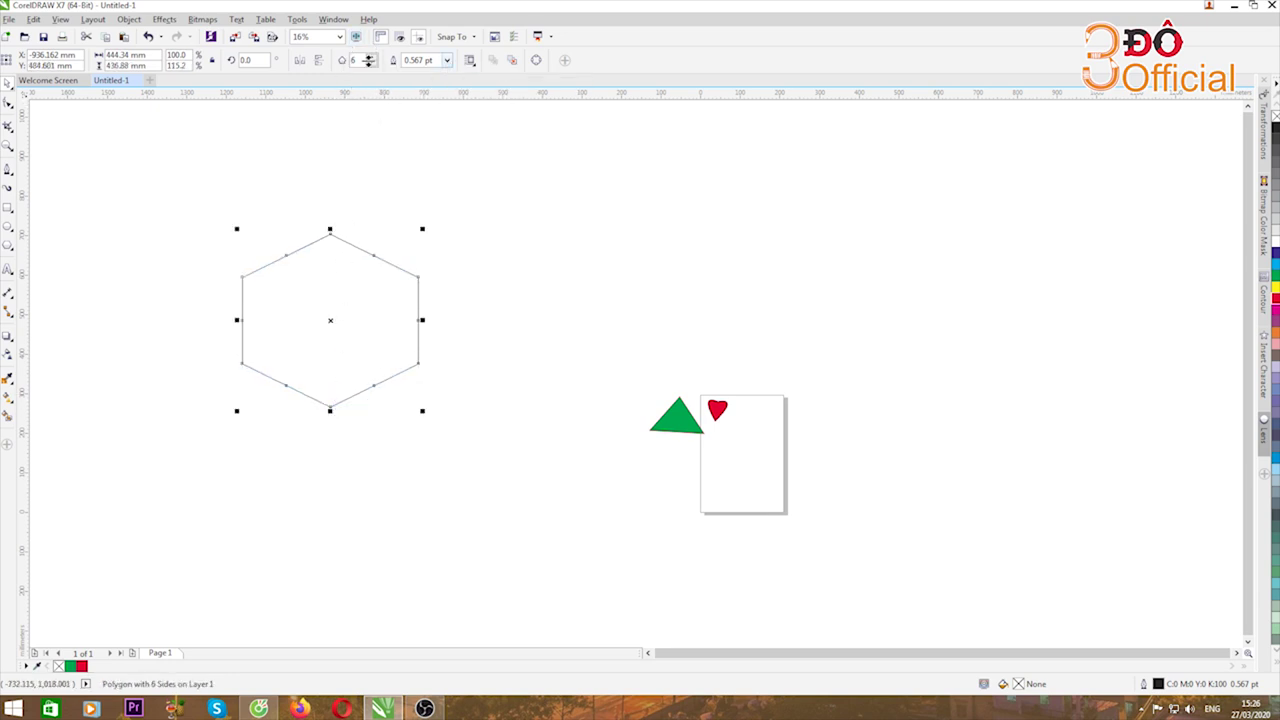
Try an 8 pt outline on the hexagon, and set its outline width to 16 pt.
click(447, 61)
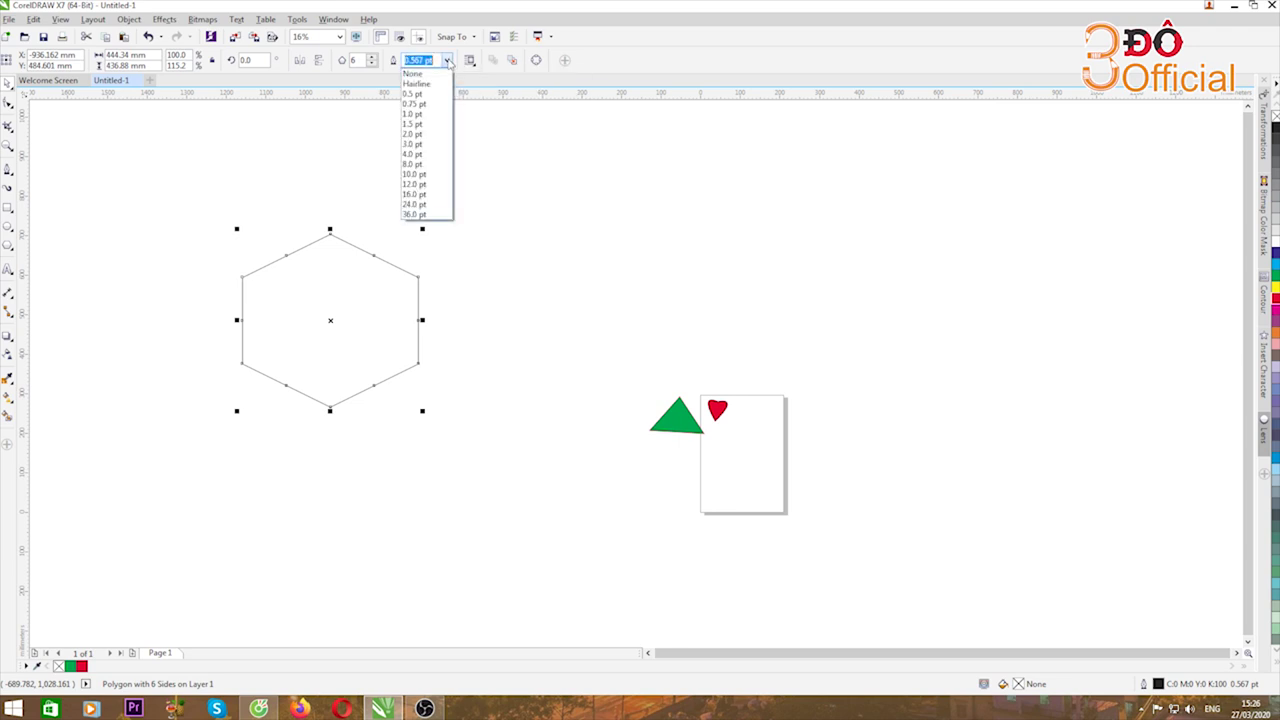
click(410, 164)
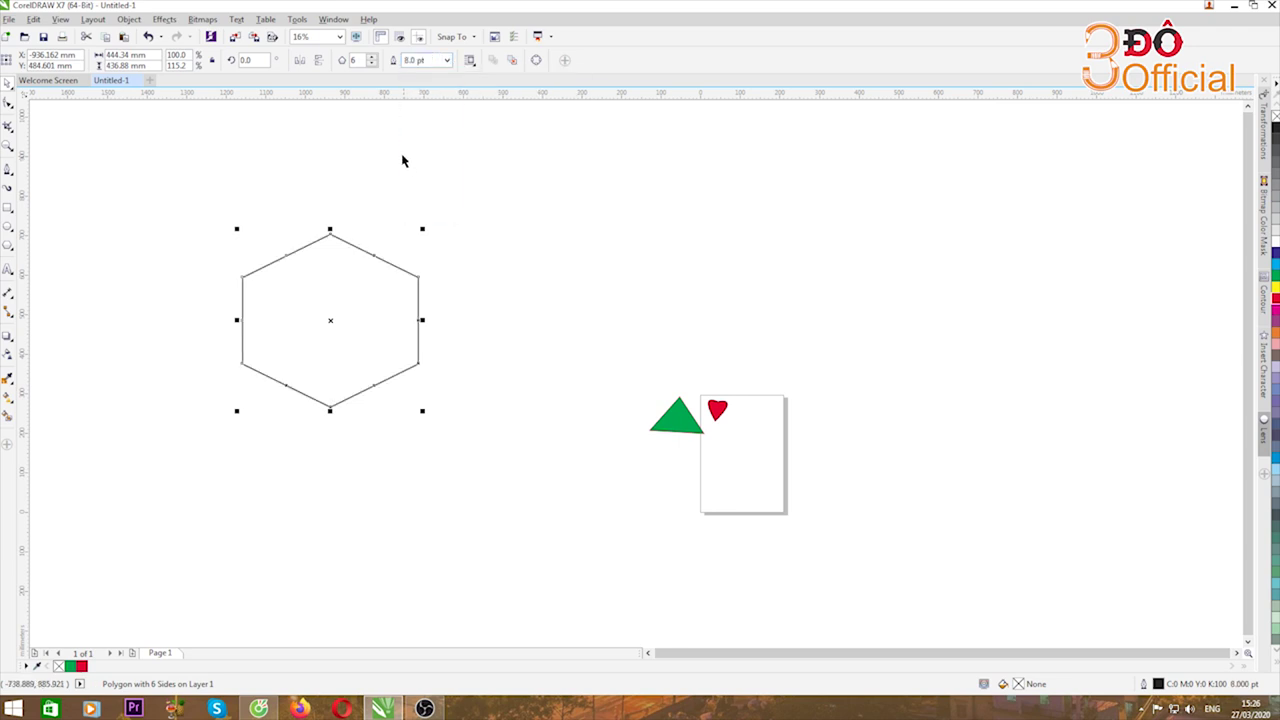
click(447, 61)
click(423, 195)
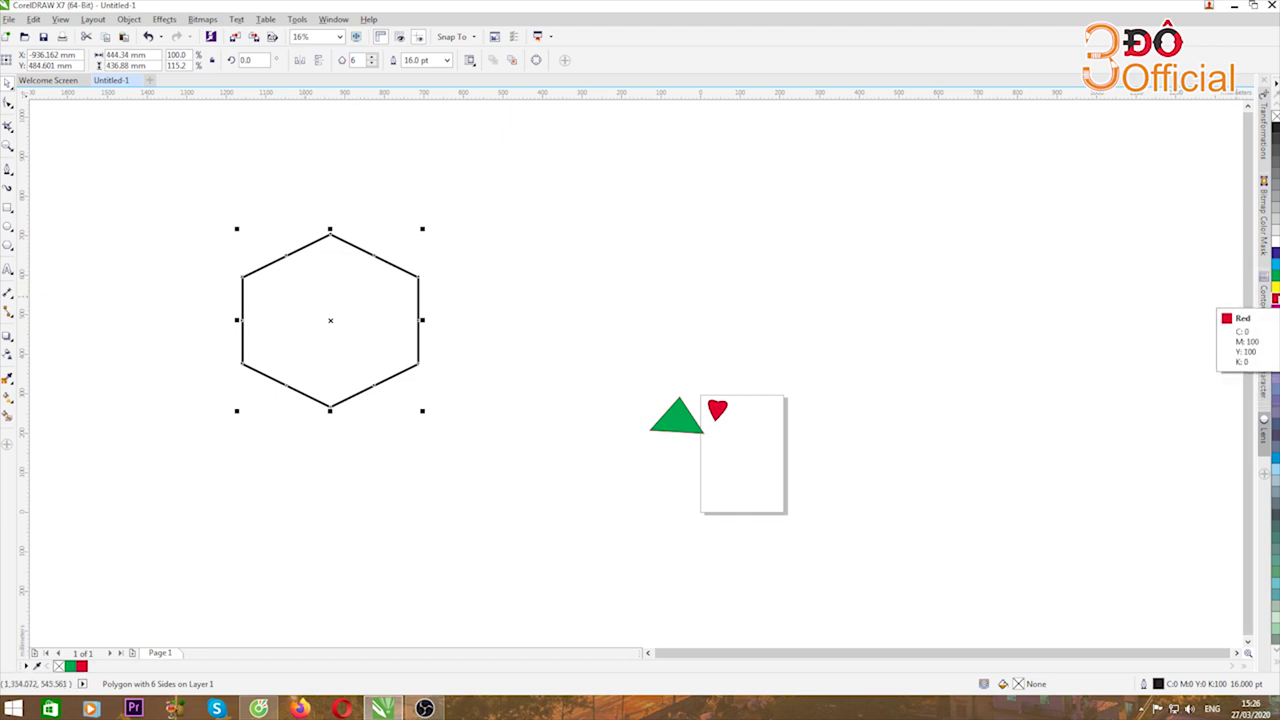
Fill the hexagon with red and move it up and to the right.
click(1275, 298)
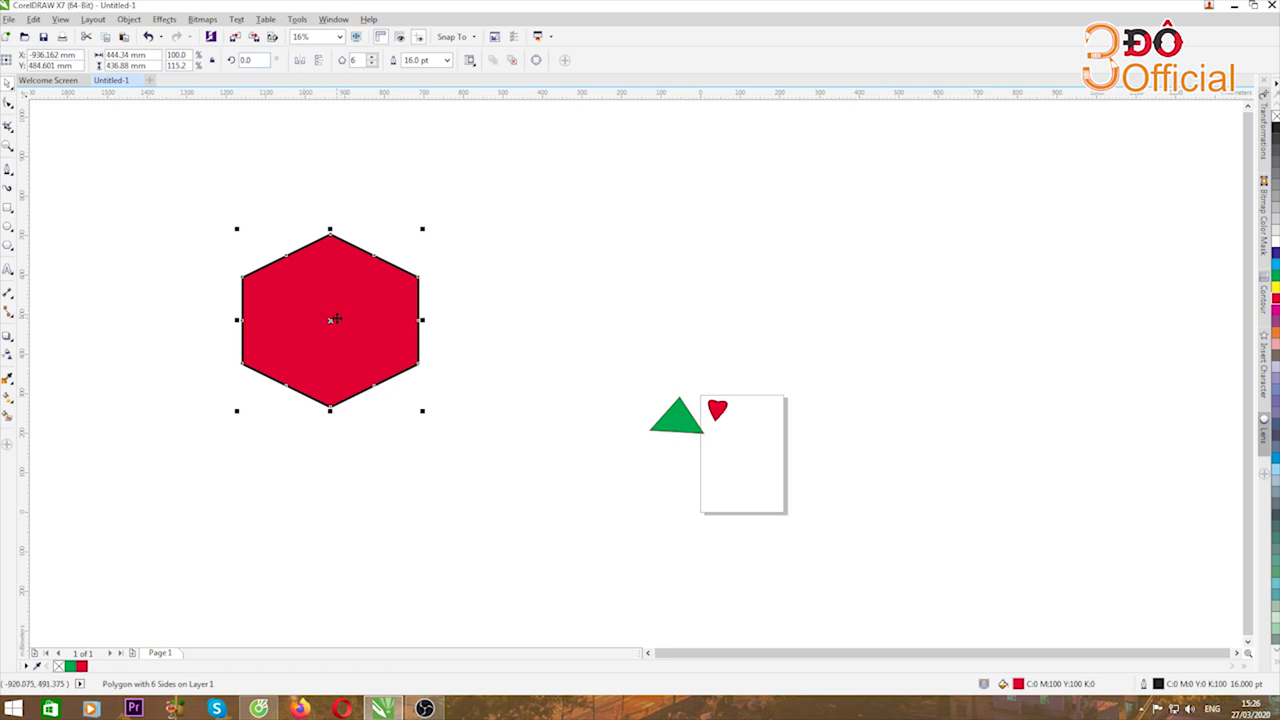
drag(335, 320, 440, 272)
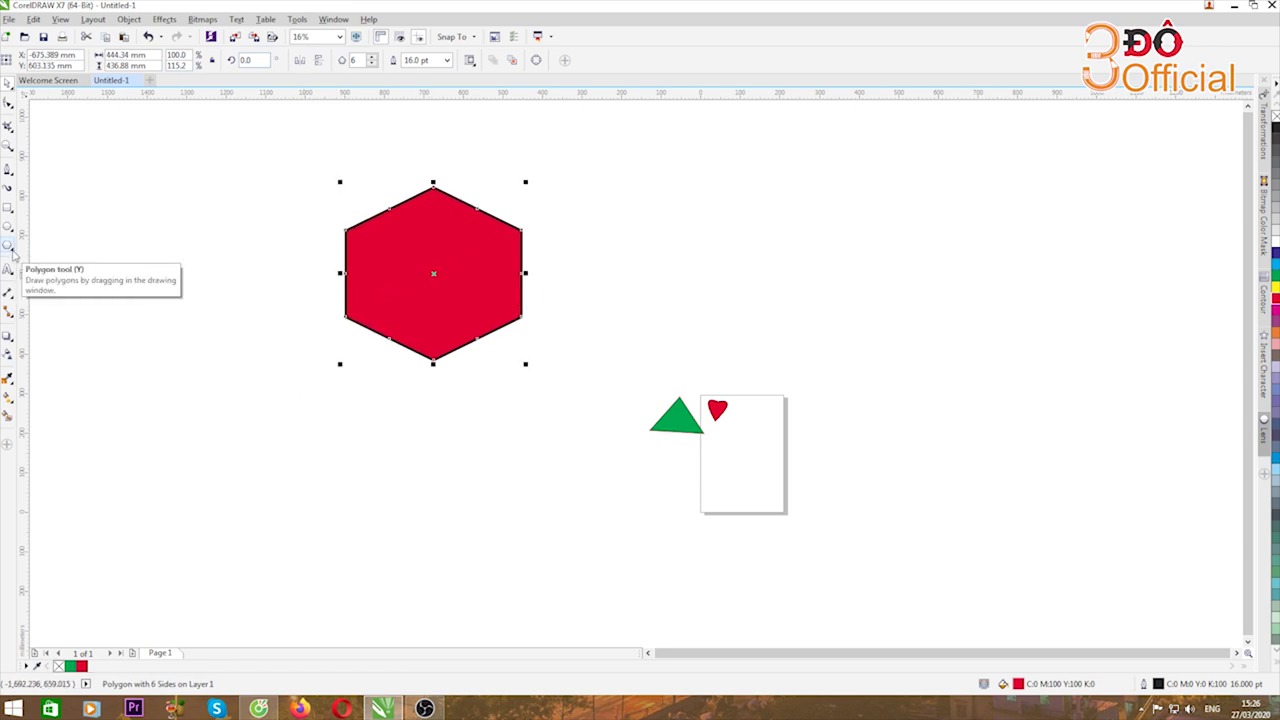
Draw a cross about 312 mm by 310 mm to the left of the hexagon with the Basic Shapes tool.
click(11, 252)
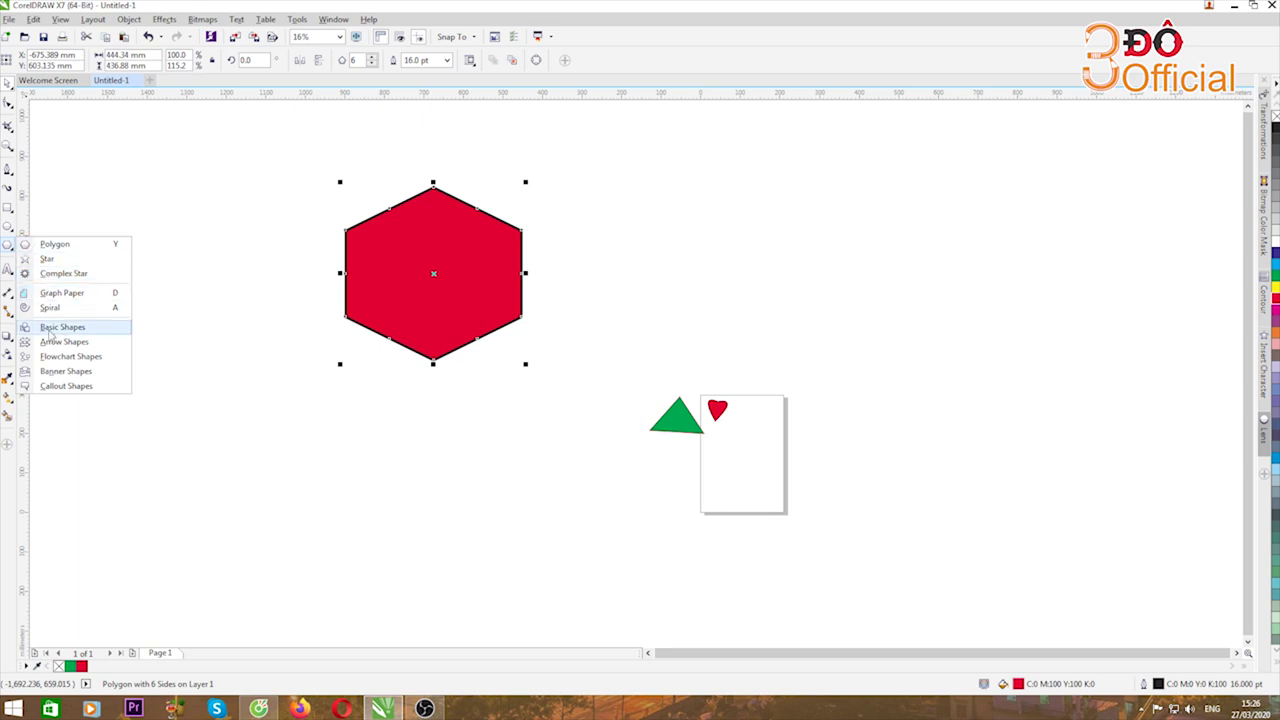
click(47, 328)
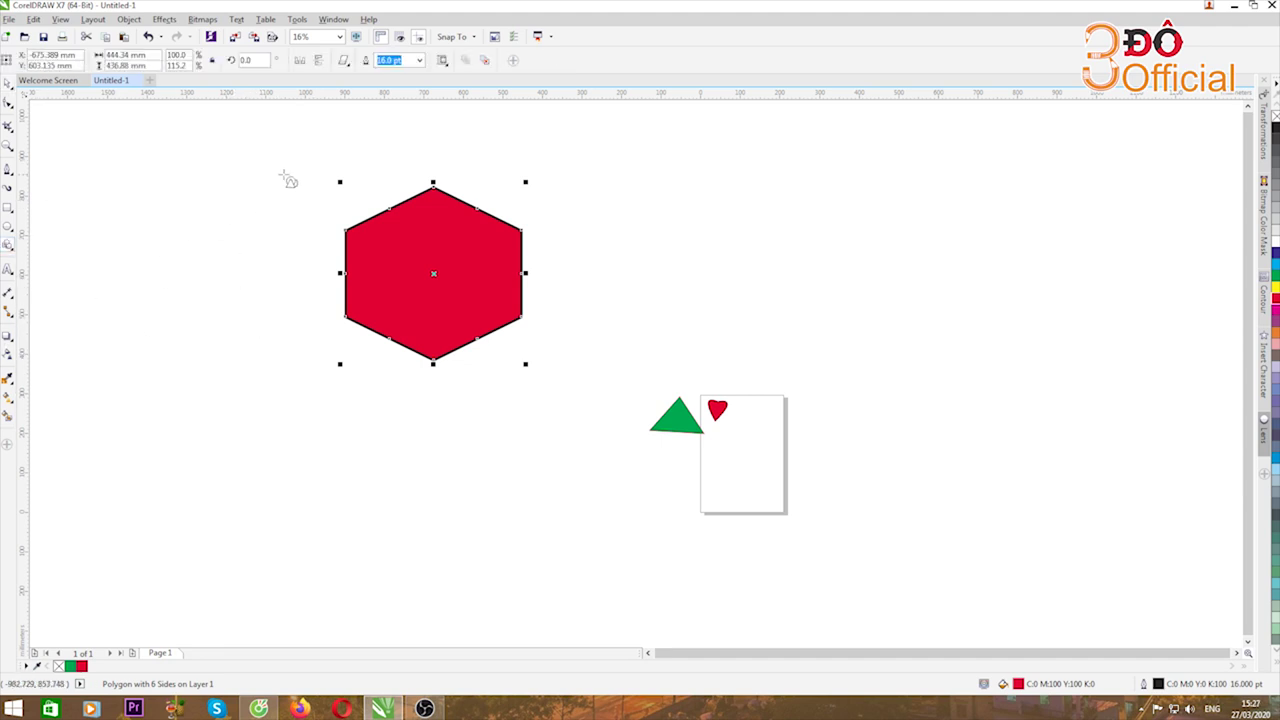
click(347, 64)
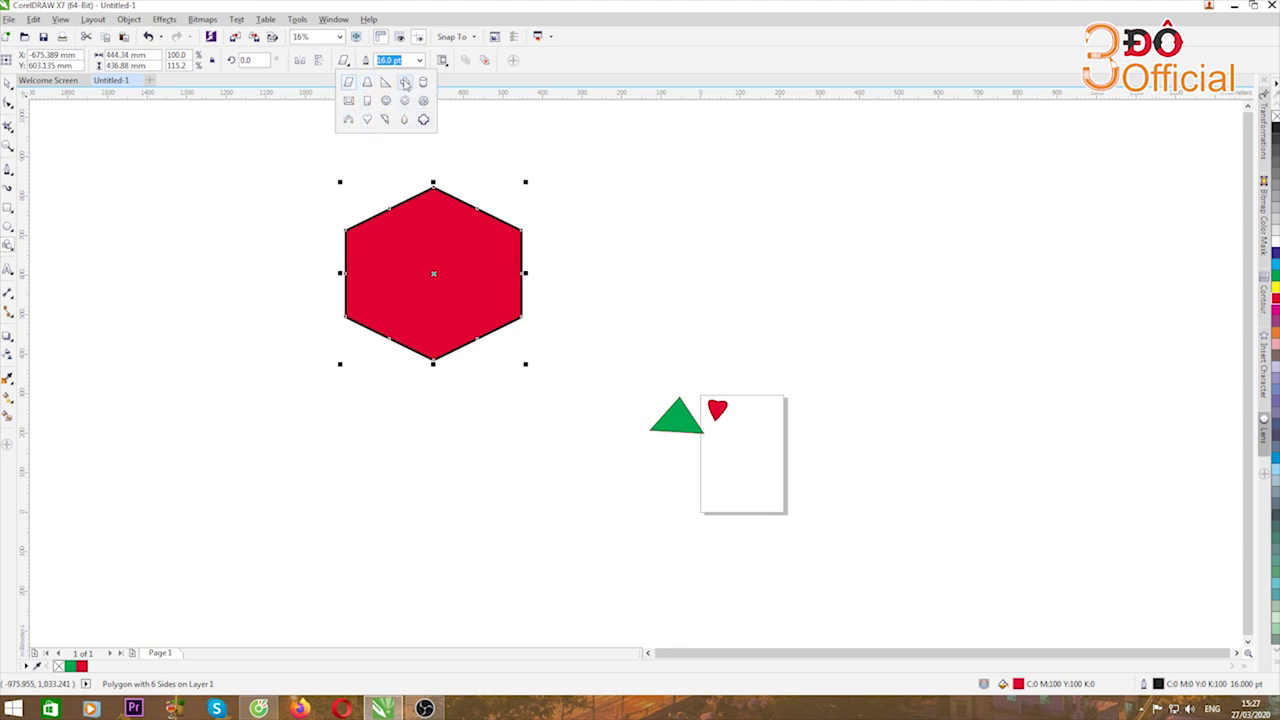
click(405, 83)
drag(155, 179, 280, 303)
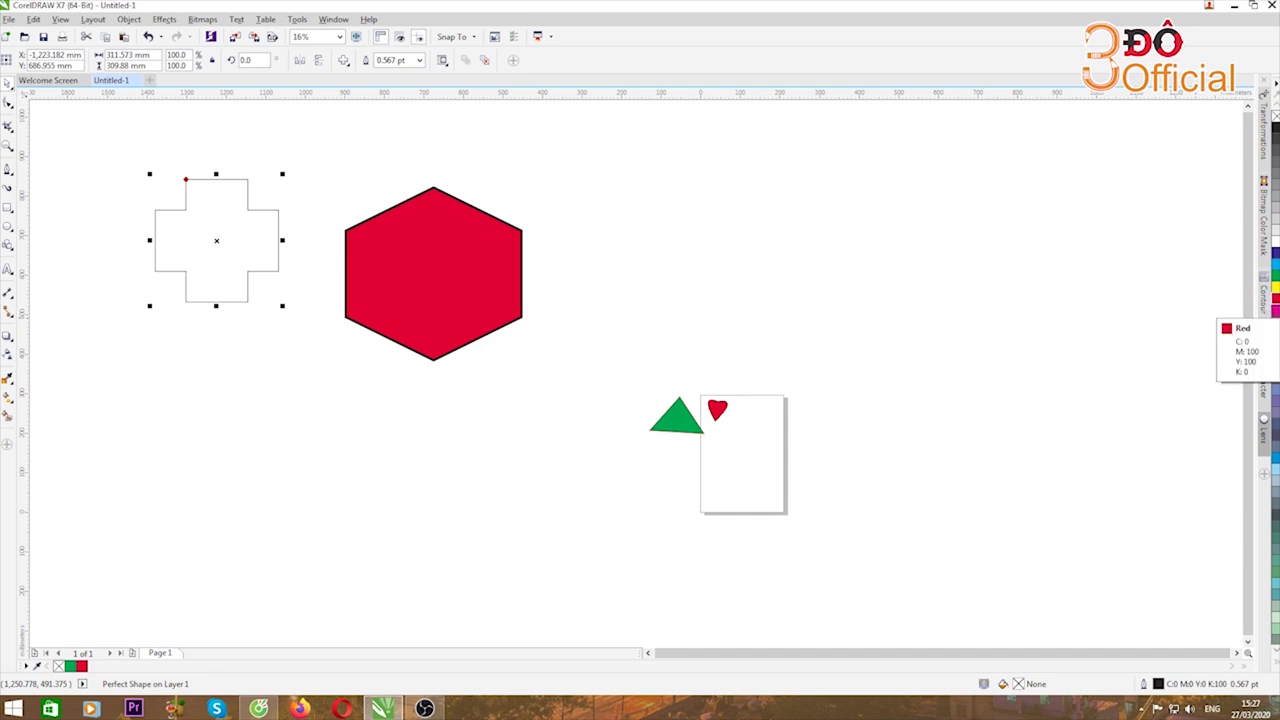
Fill the cross with red and move it above the page, to the right of the hexagon.
click(1274, 298)
drag(223, 237, 804, 217)
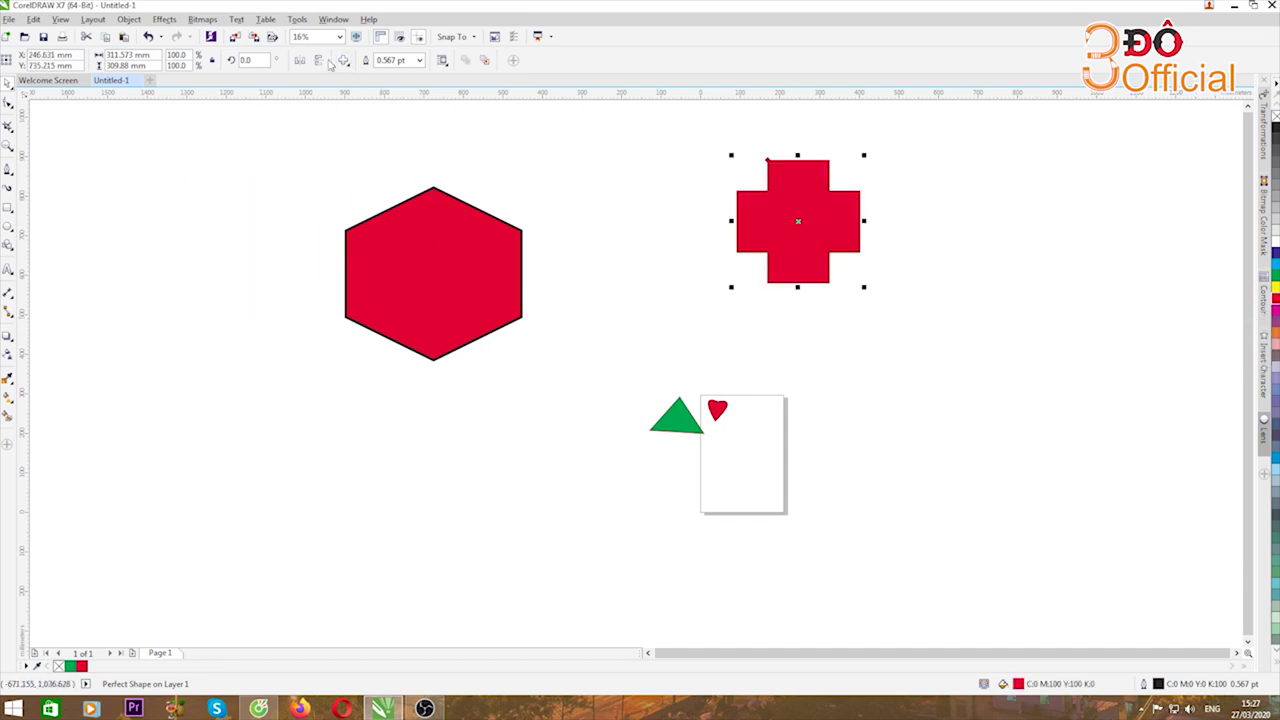
click(344, 62)
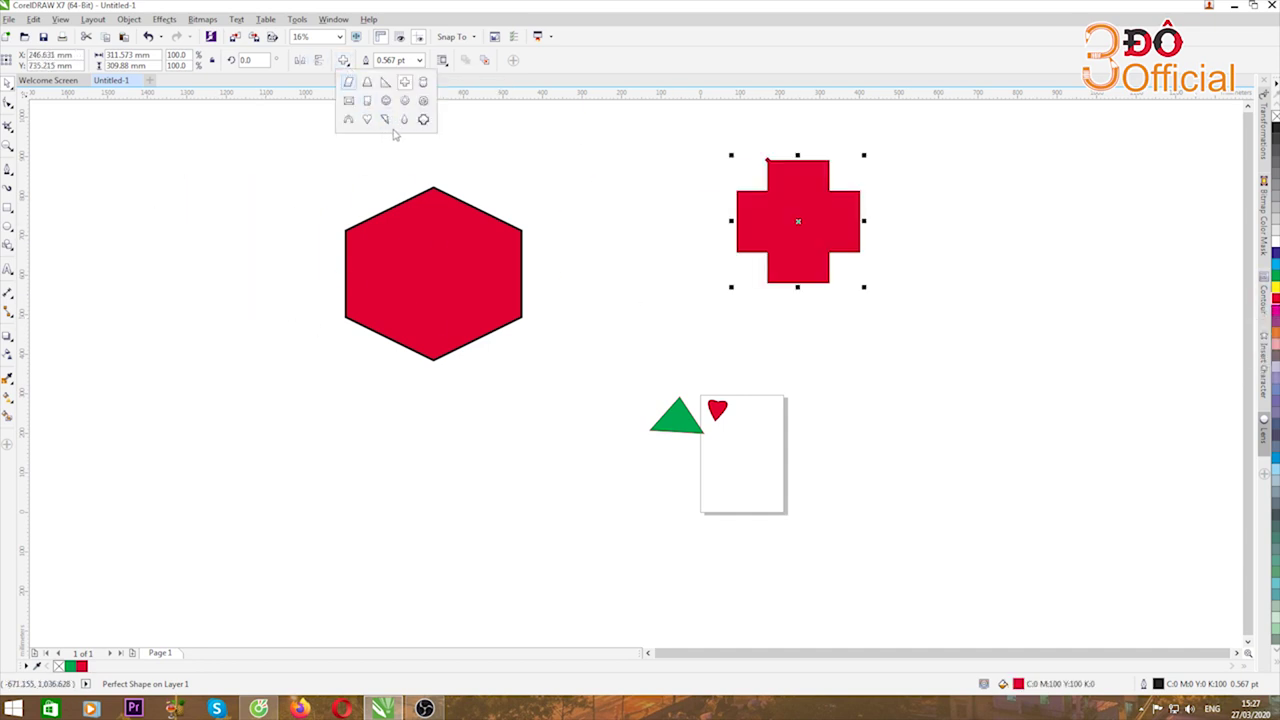
click(405, 120)
drag(552, 160, 607, 215)
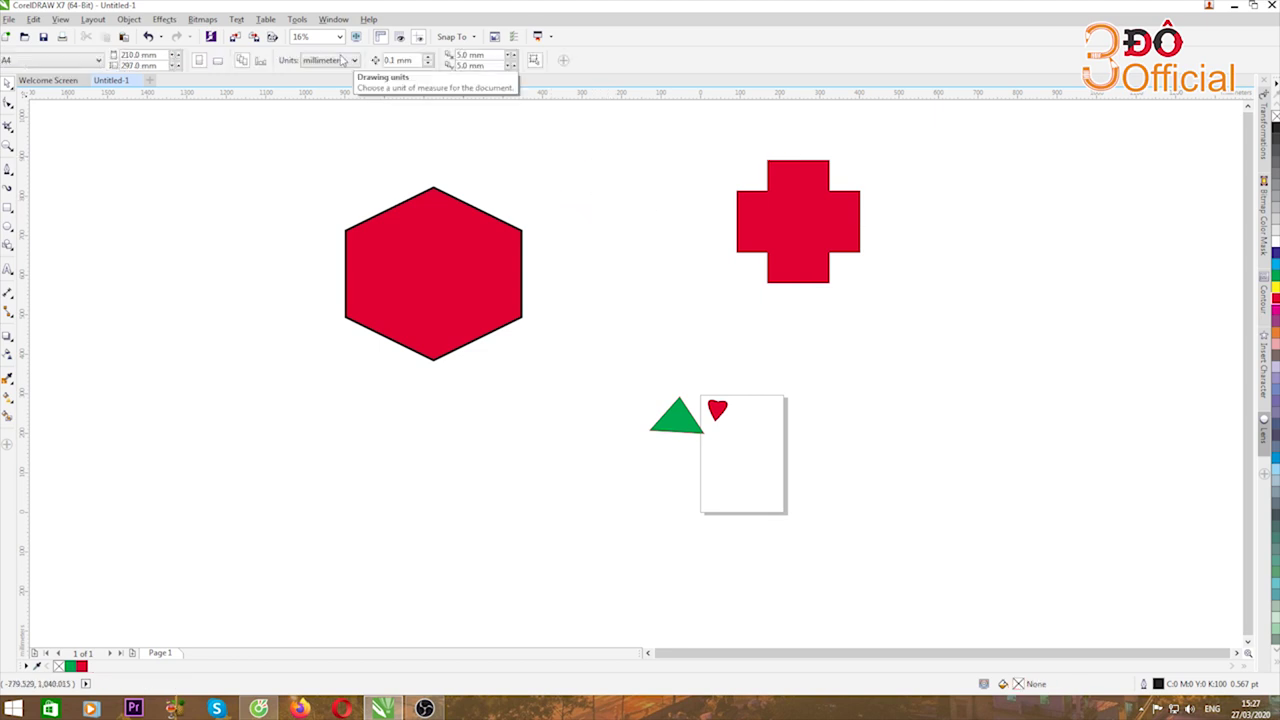
Draw a teardrop about 266 mm by 381 mm between the hexagon and the cross with the Basic Shapes tool.
click(13, 250)
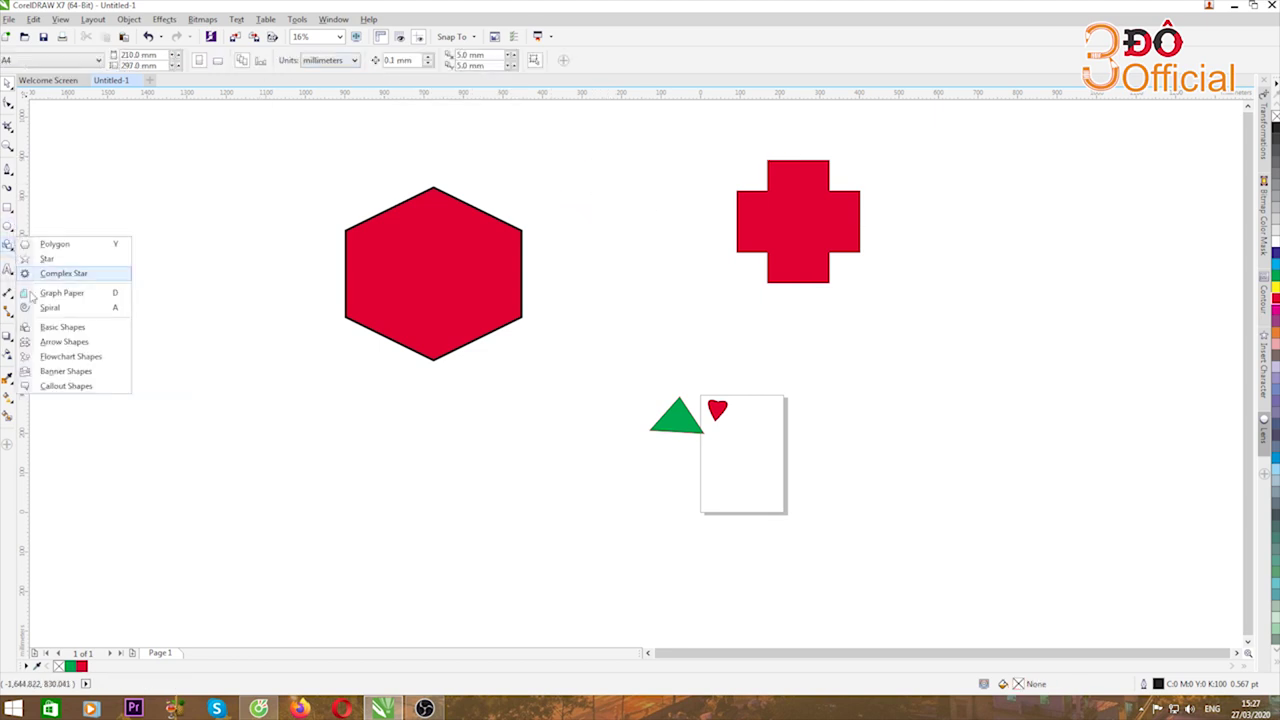
click(60, 326)
click(344, 60)
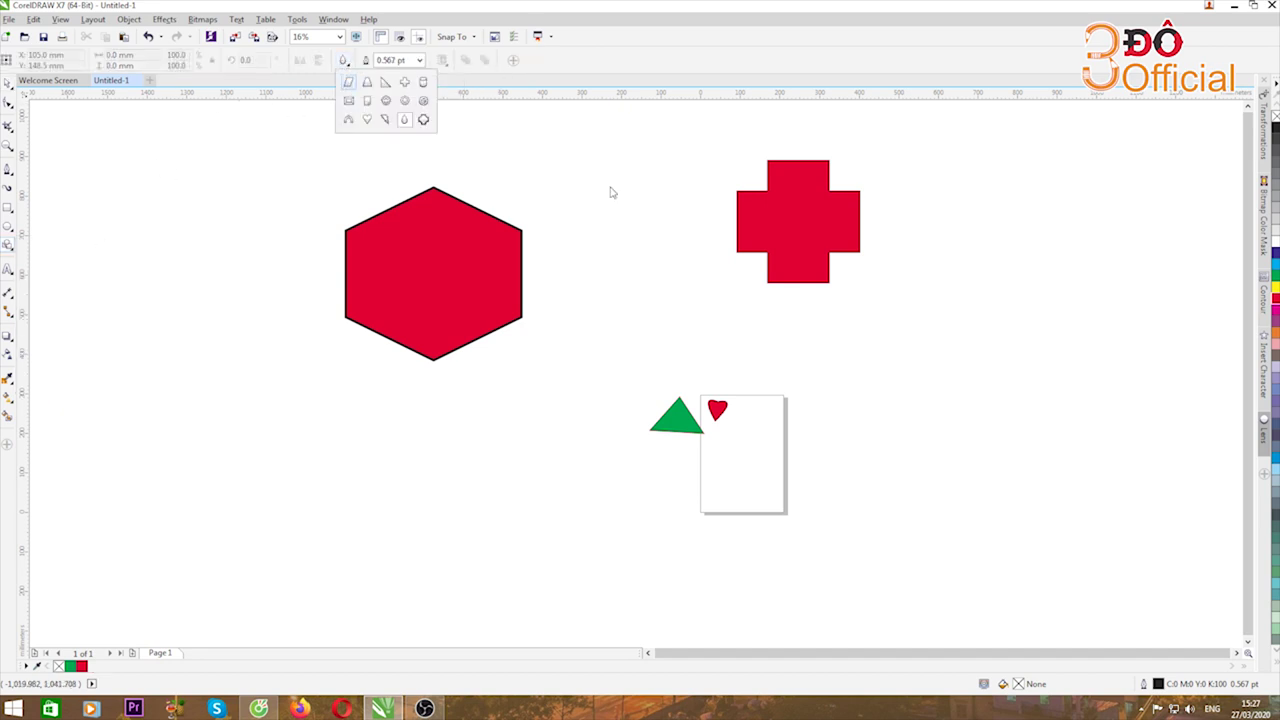
click(405, 120)
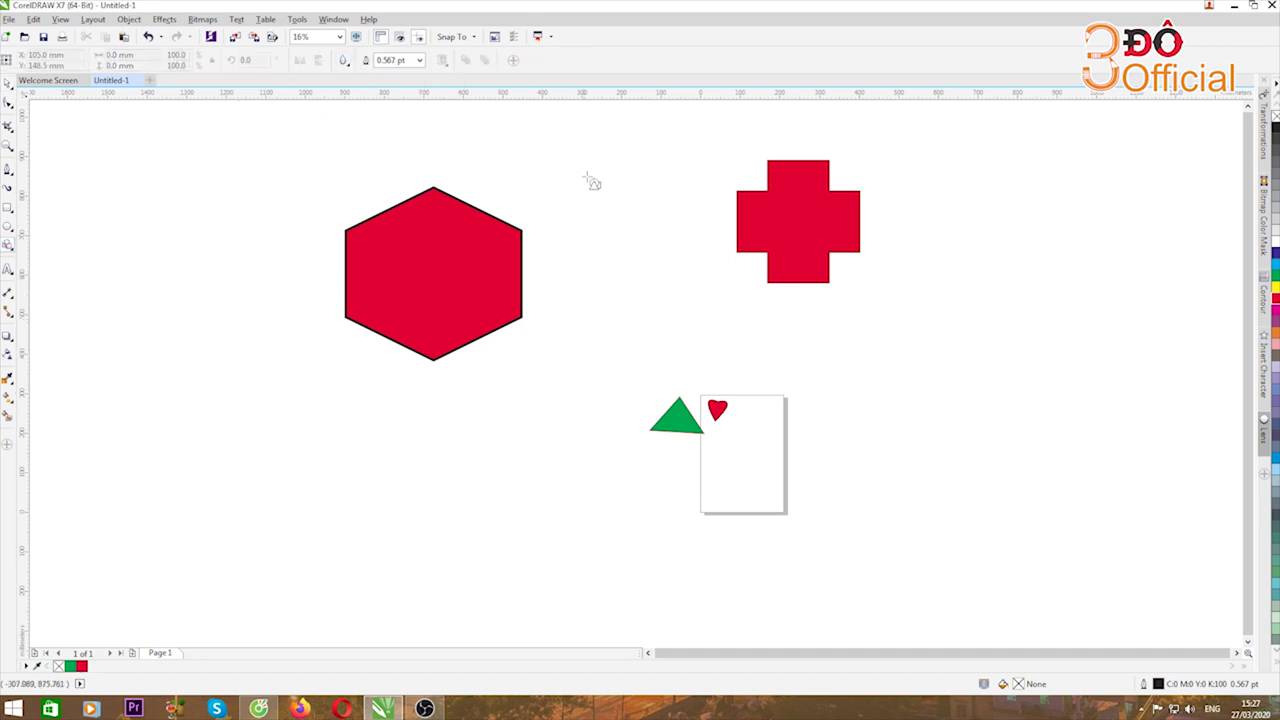
drag(553, 171, 658, 322)
key(space)
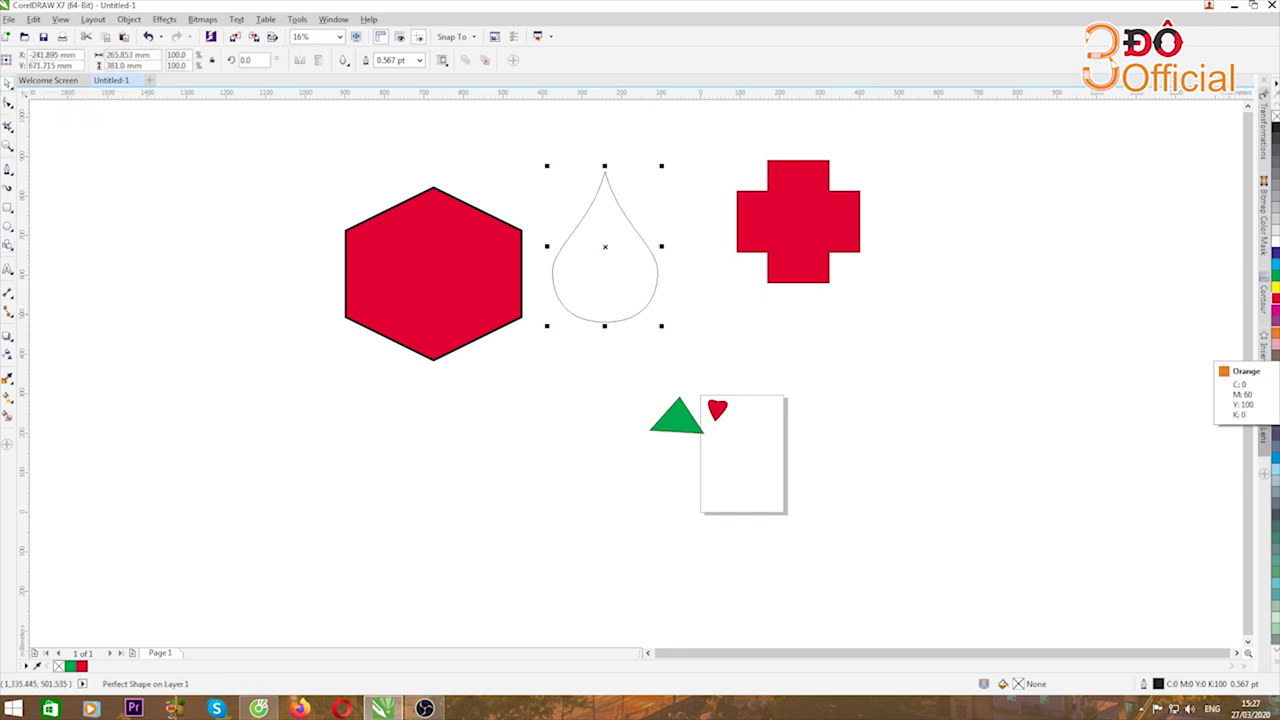
Fill the teardrop with cyan and move it up and closer to the cross.
click(1274, 264)
drag(601, 262, 643, 241)
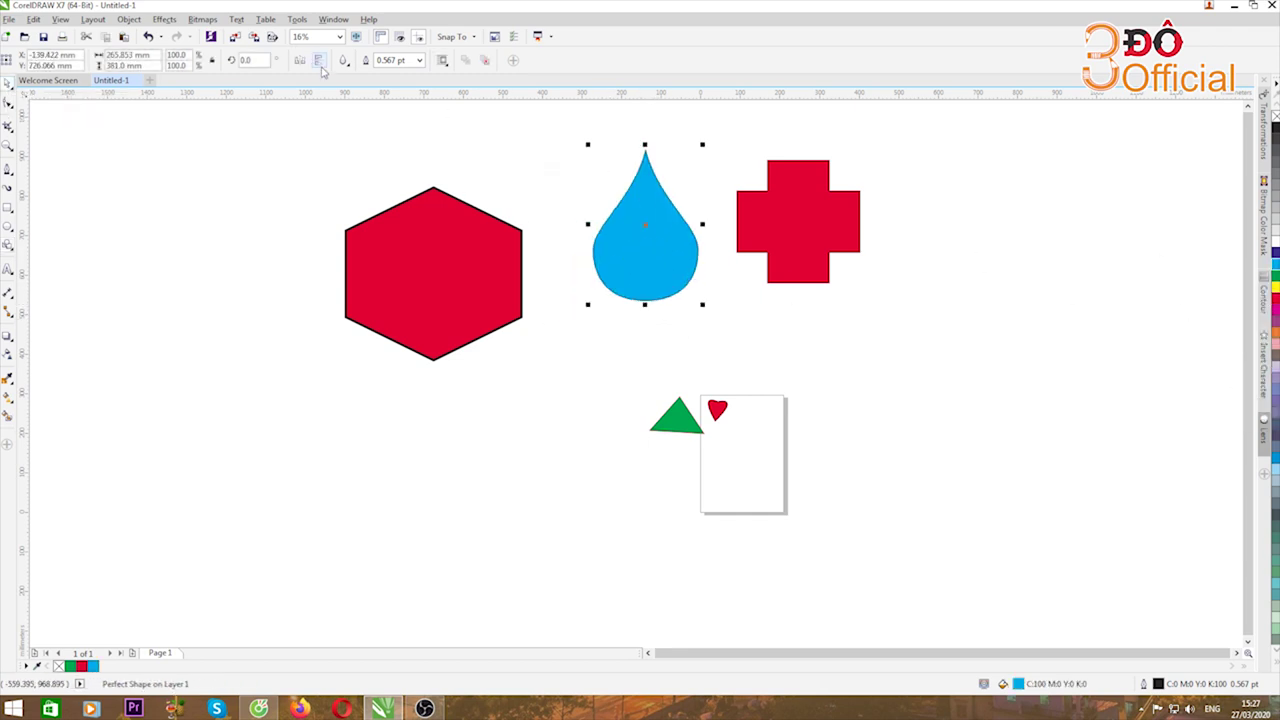
Switch to the Arrow Shapes tool and open its selection of preset arrow shapes.
click(343, 60)
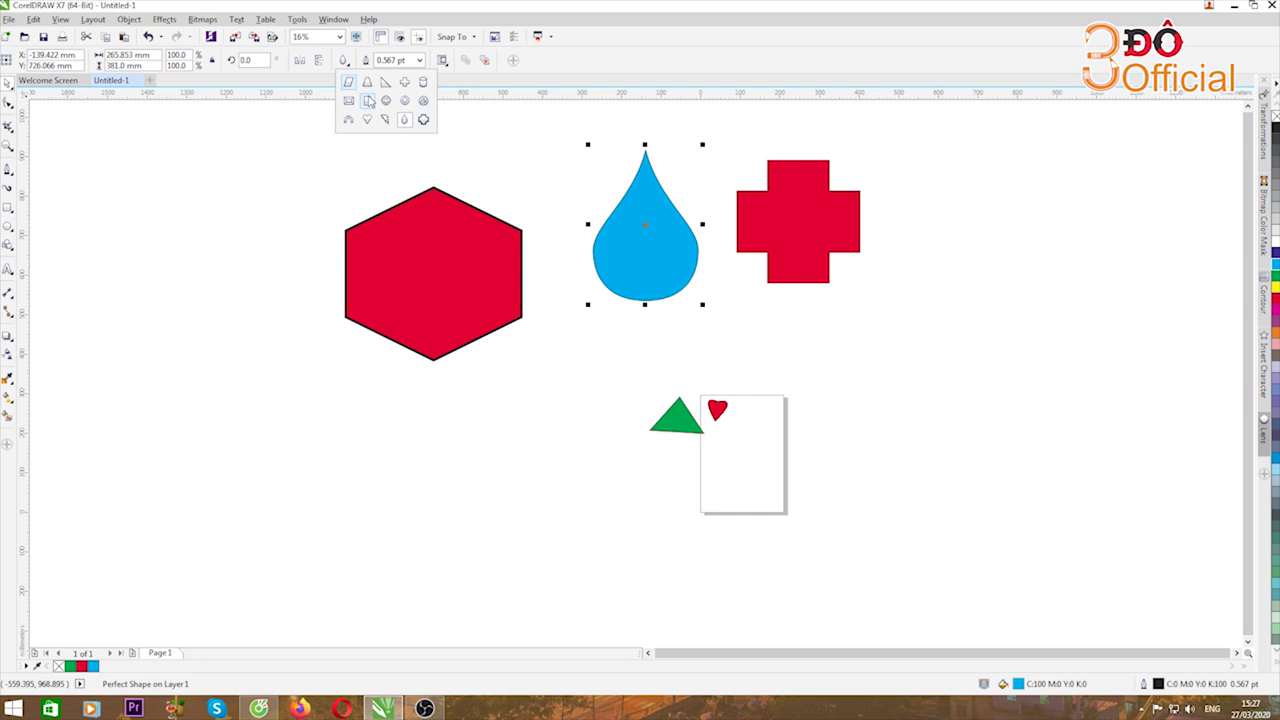
click(14, 256)
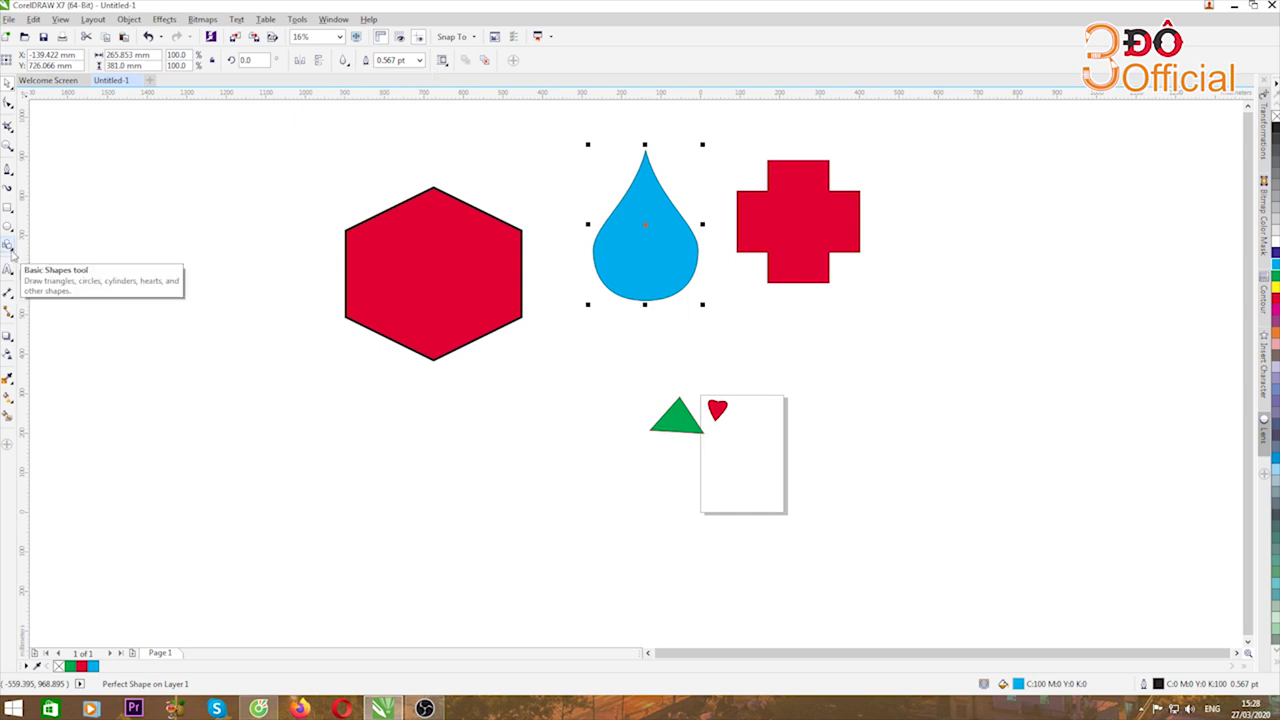
click(12, 251)
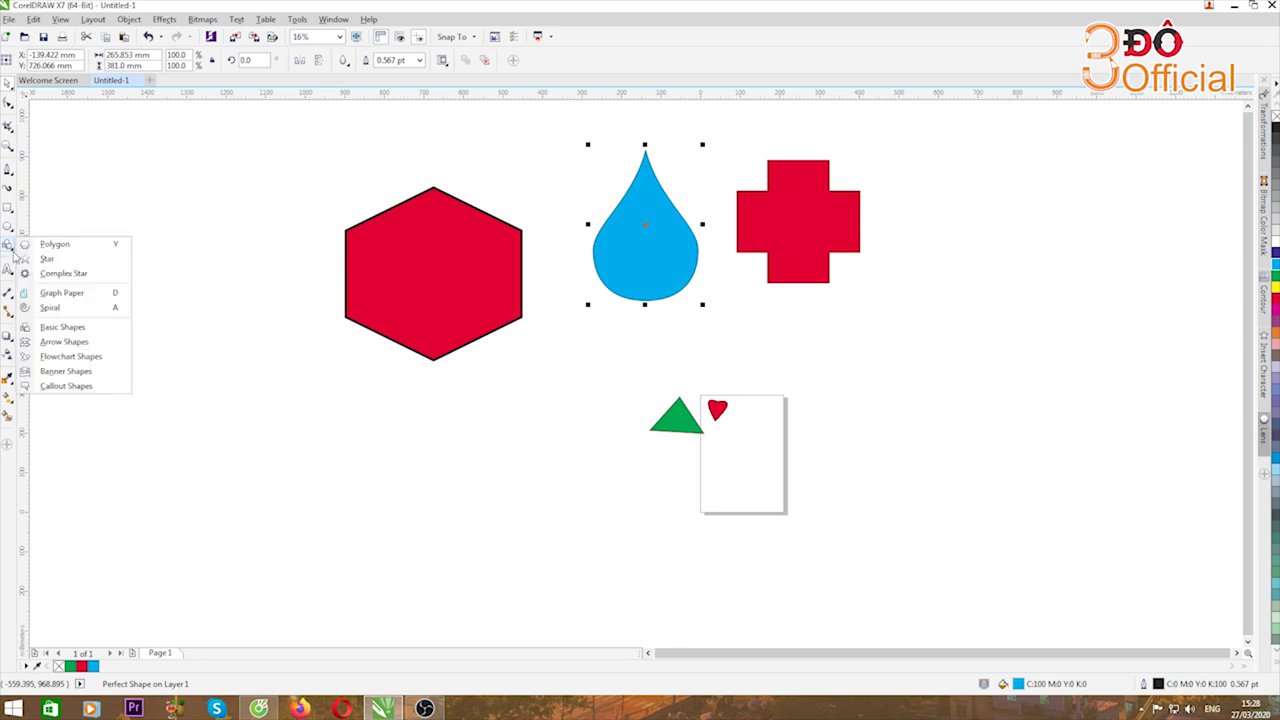
click(55, 342)
click(345, 62)
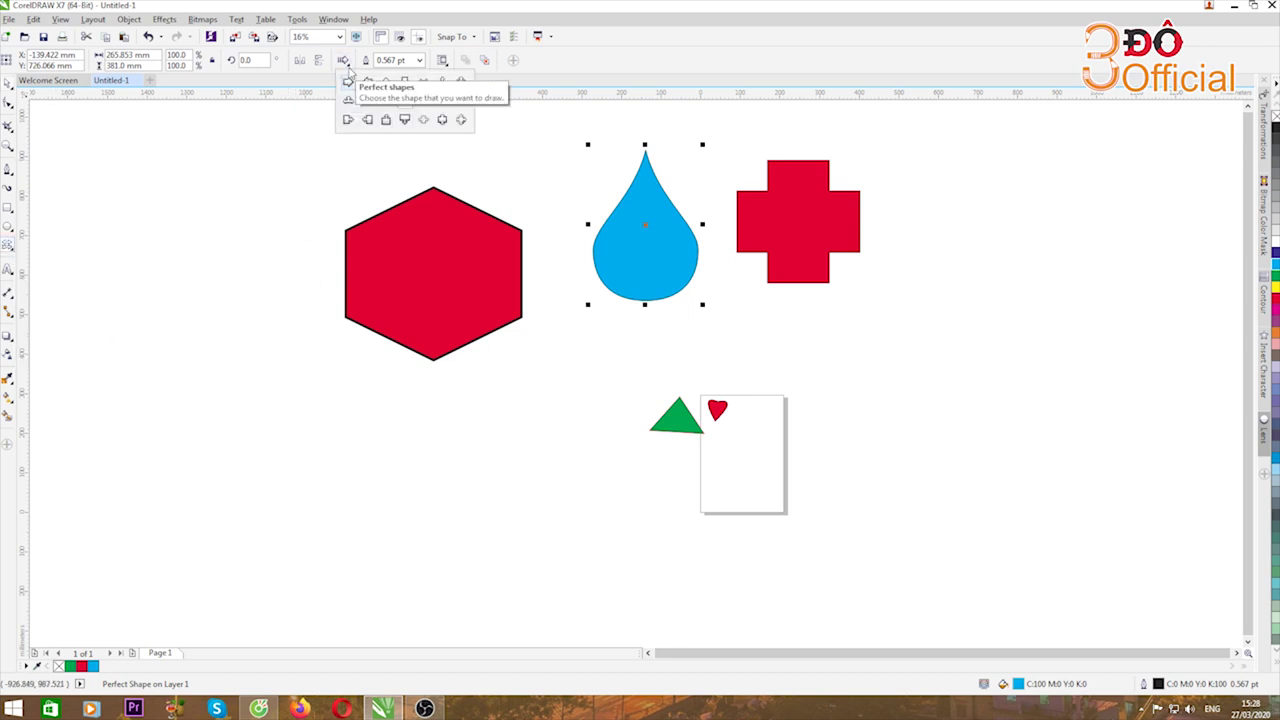